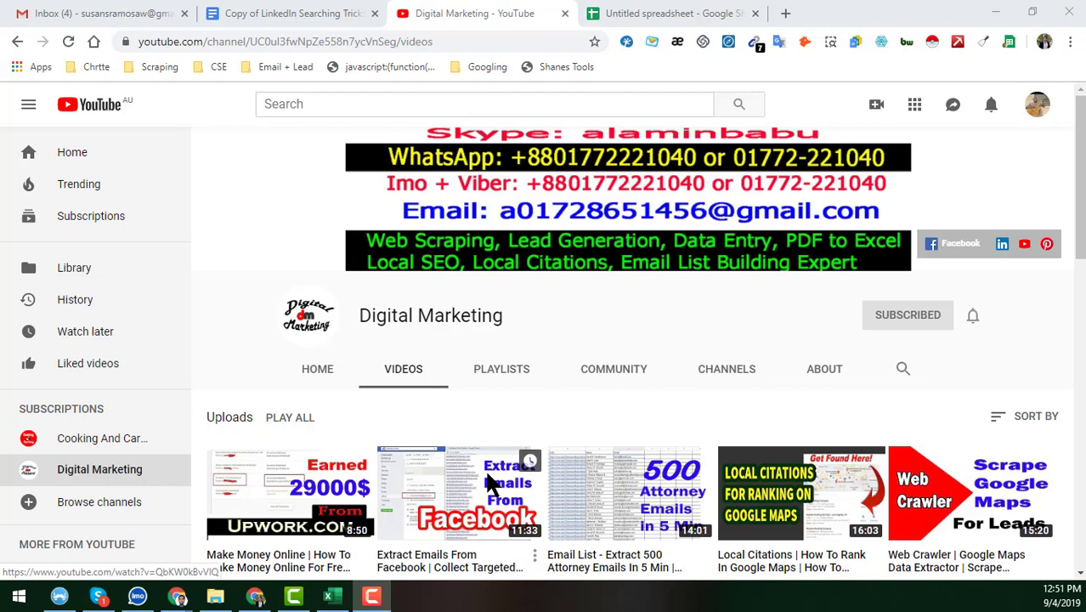
Leave YouTube for the Untitled spreadsheet of seven e-mails with LinkedIn profile links
key("ctrl+Tab")
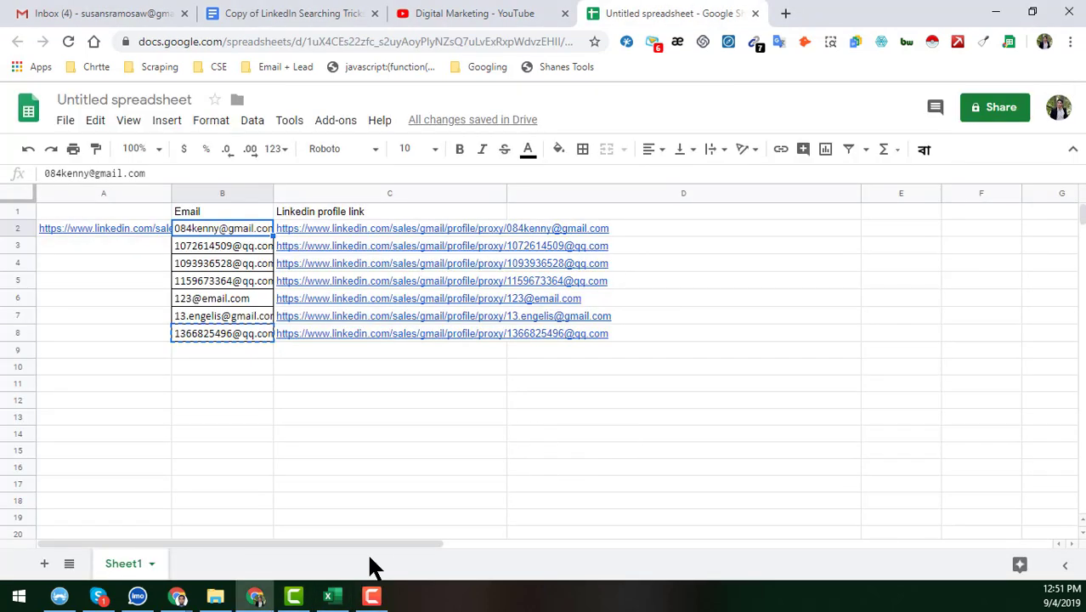
Review row 2 of the Excel lead sheet: e-mail, LinkedinProfile (NA), first name, company, industry and country cells
left_click(342, 600)
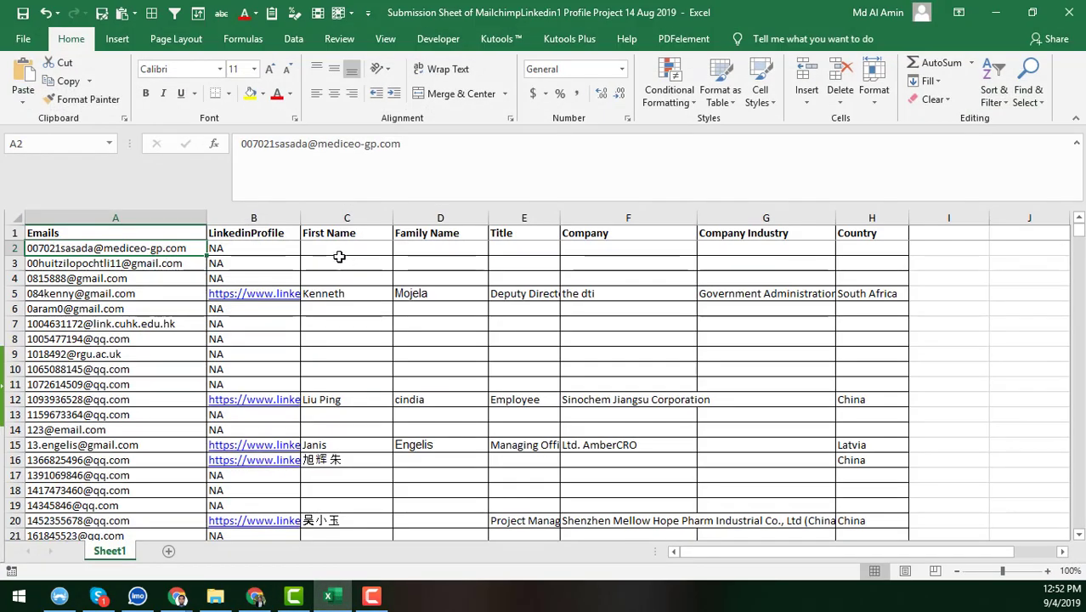
left_click(342, 250)
left_click(167, 251)
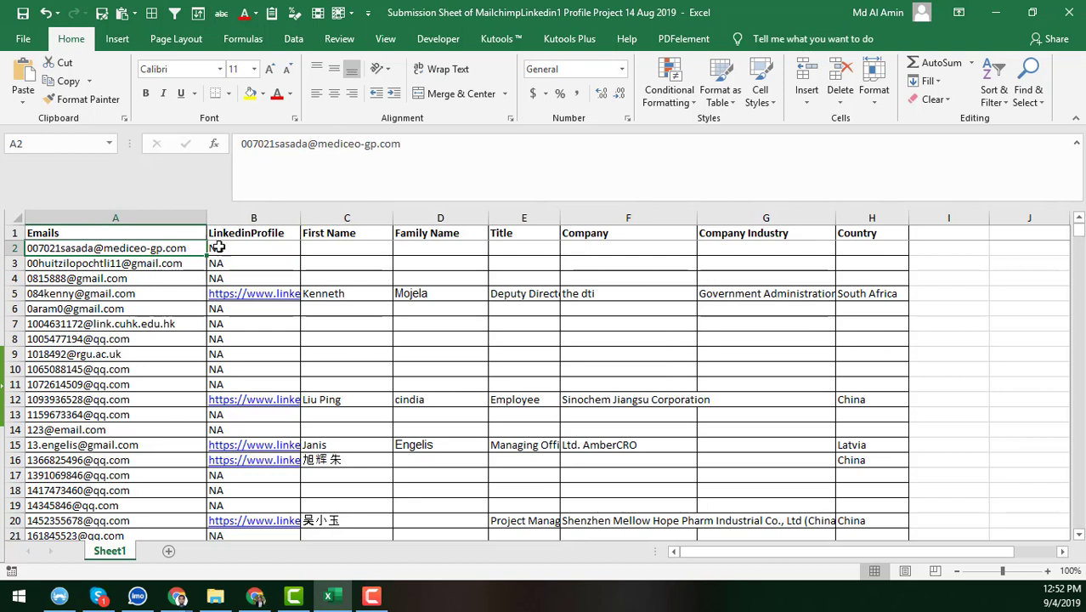
left_click(257, 251)
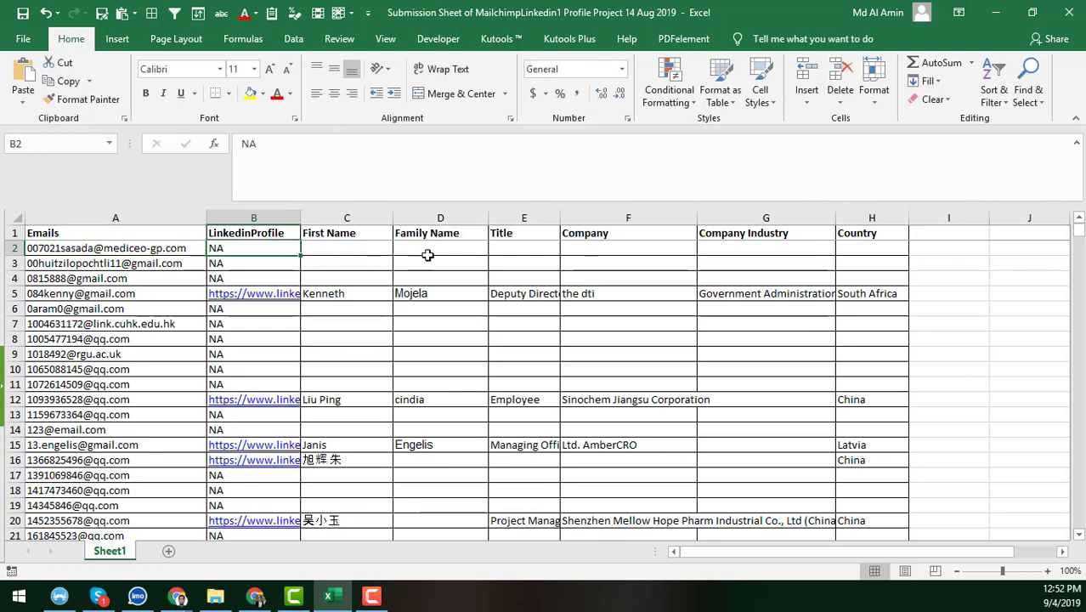
left_click(608, 250)
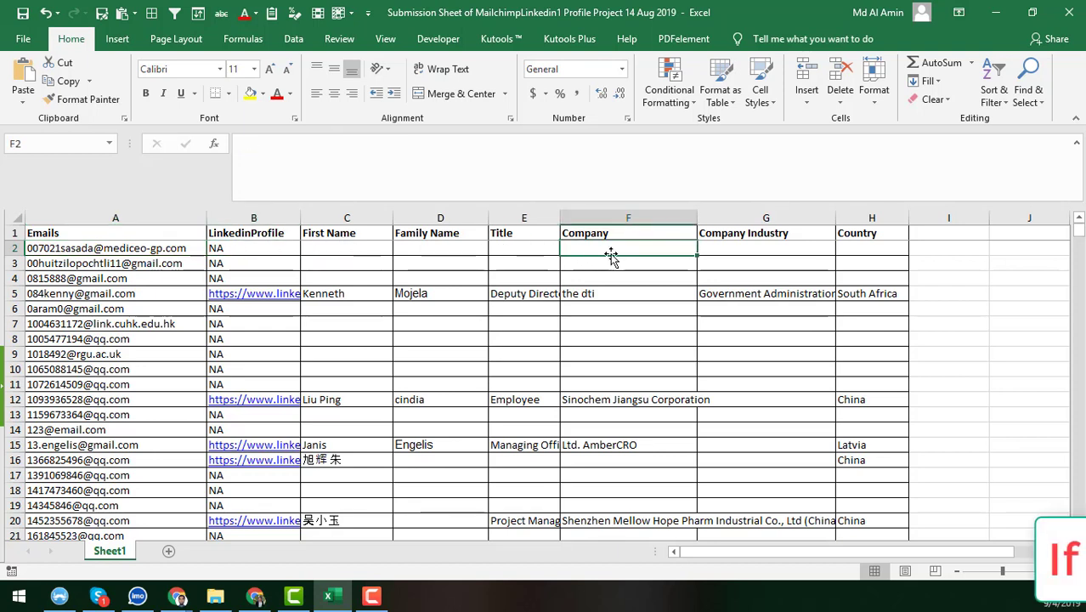
left_click(740, 249)
left_click(889, 245)
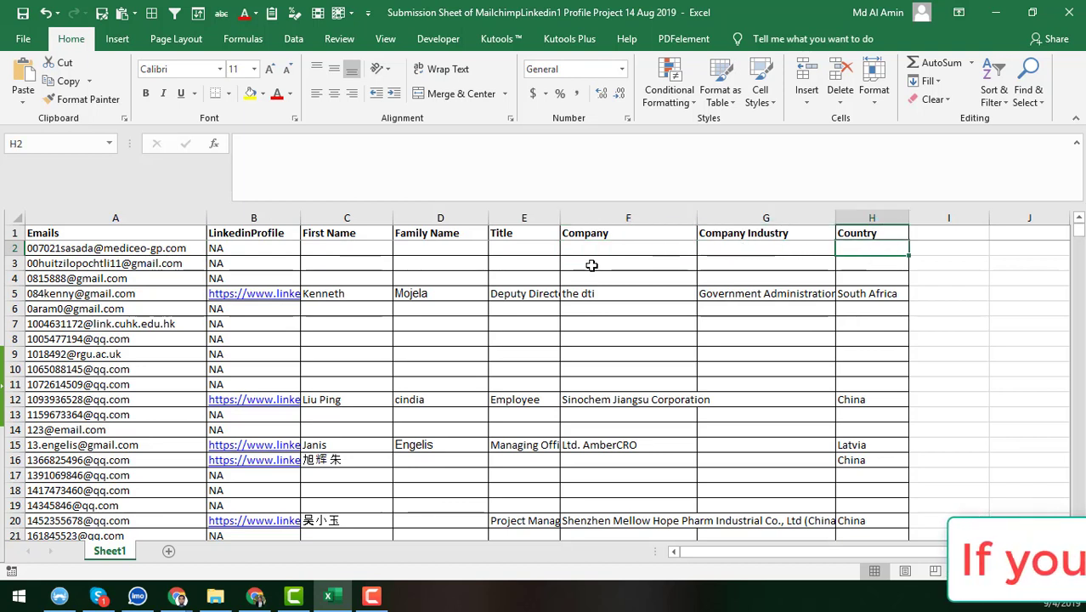
left_click(245, 246)
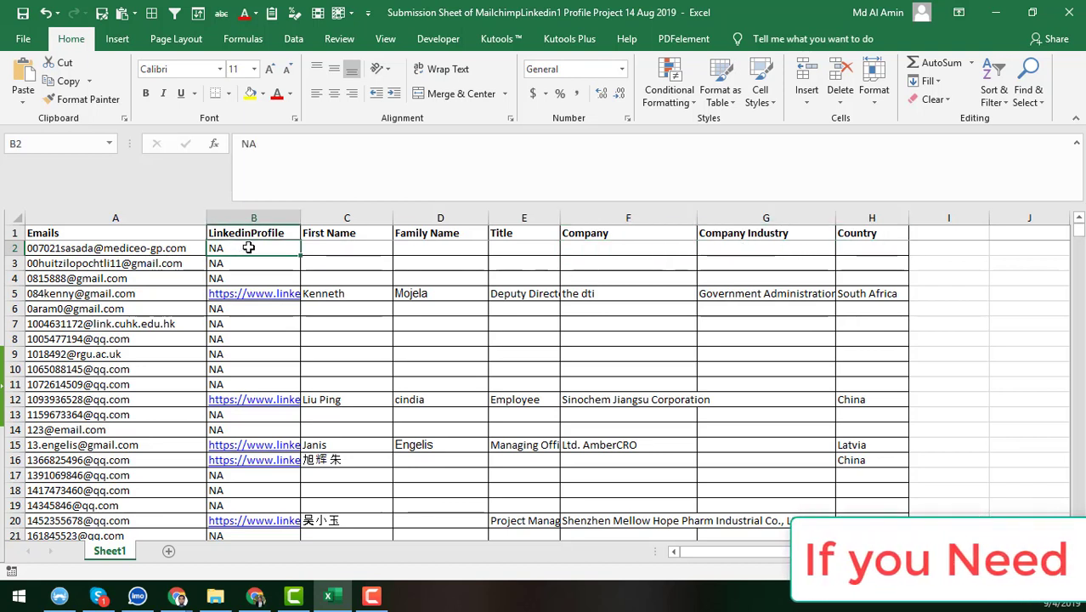
left_click(128, 251)
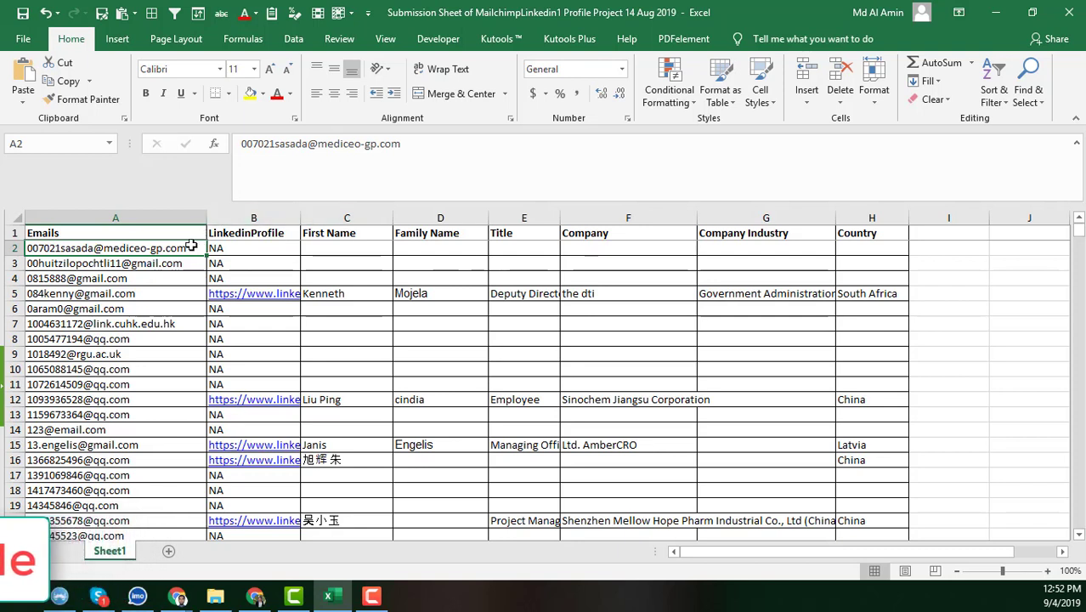
left_click(272, 247)
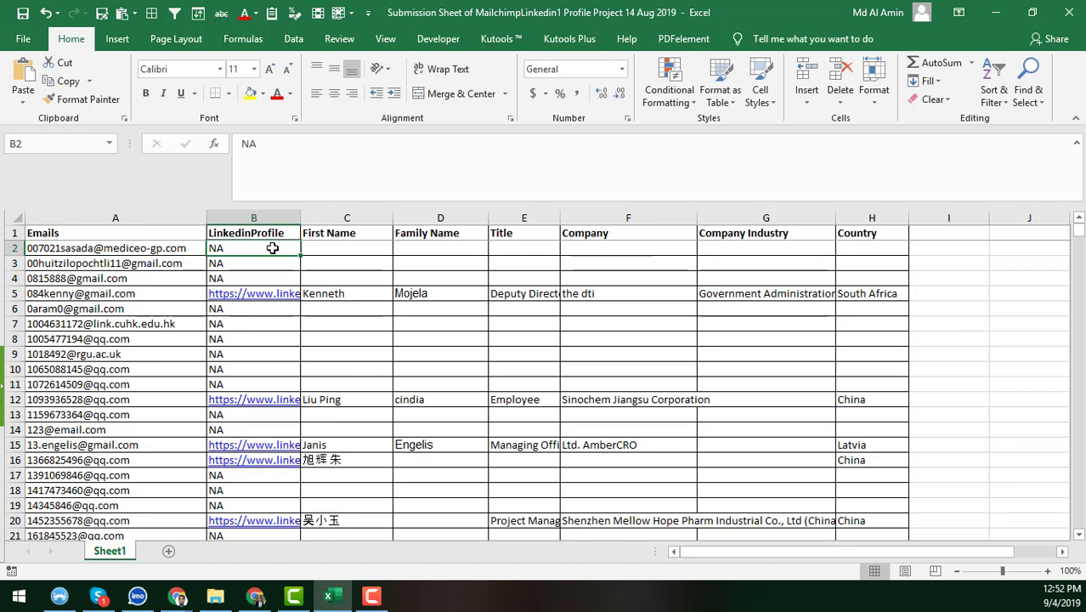
left_click(318, 247)
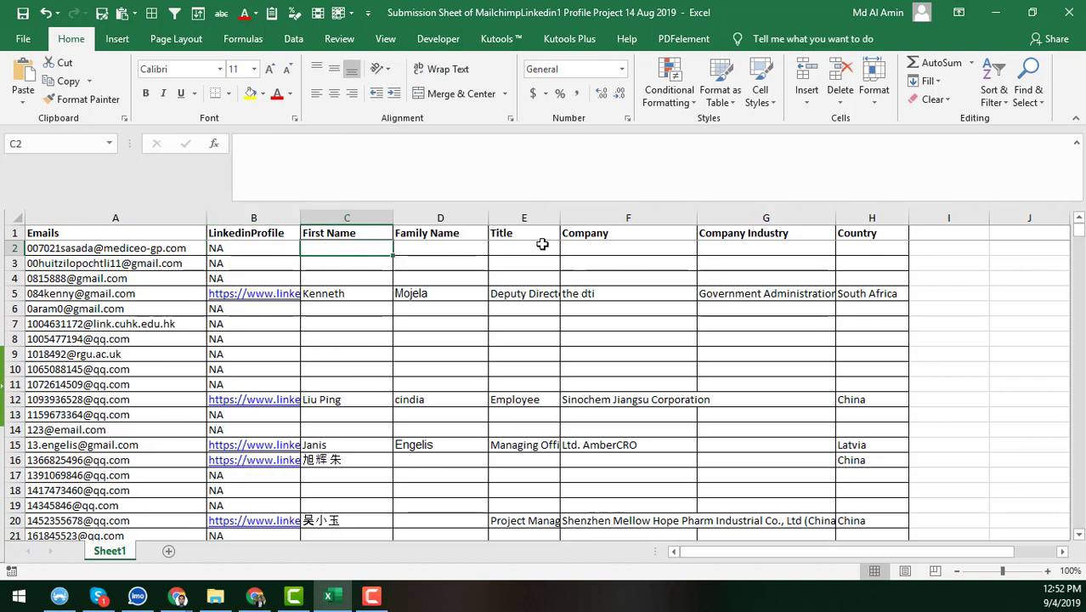
left_click(193, 247)
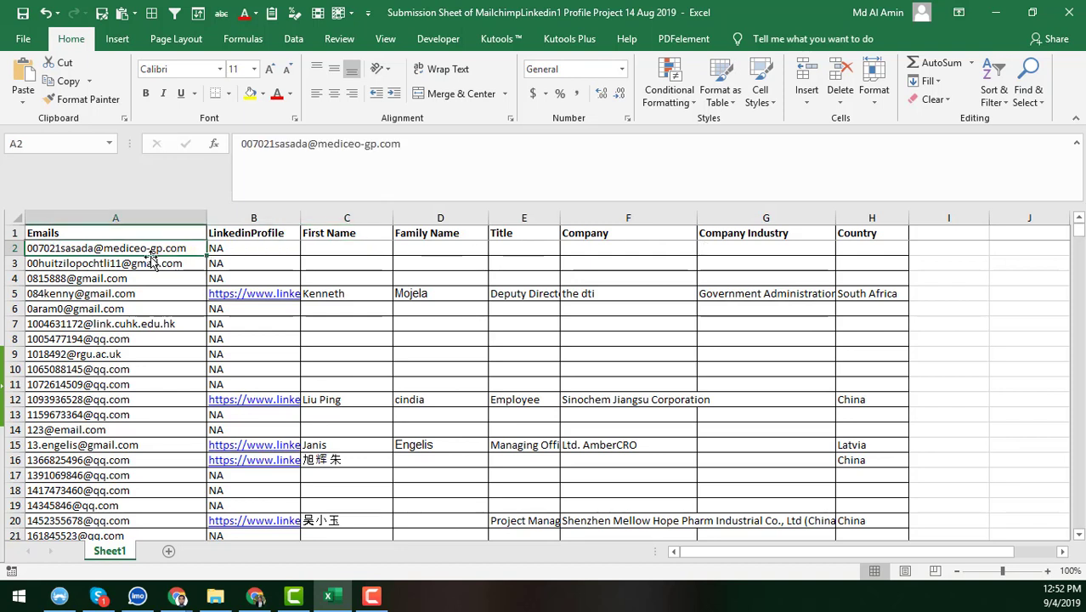
Open the LinkedIn Sales Navigator extension's Chrome Web Store page from its toolbar icon
left_click(258, 597)
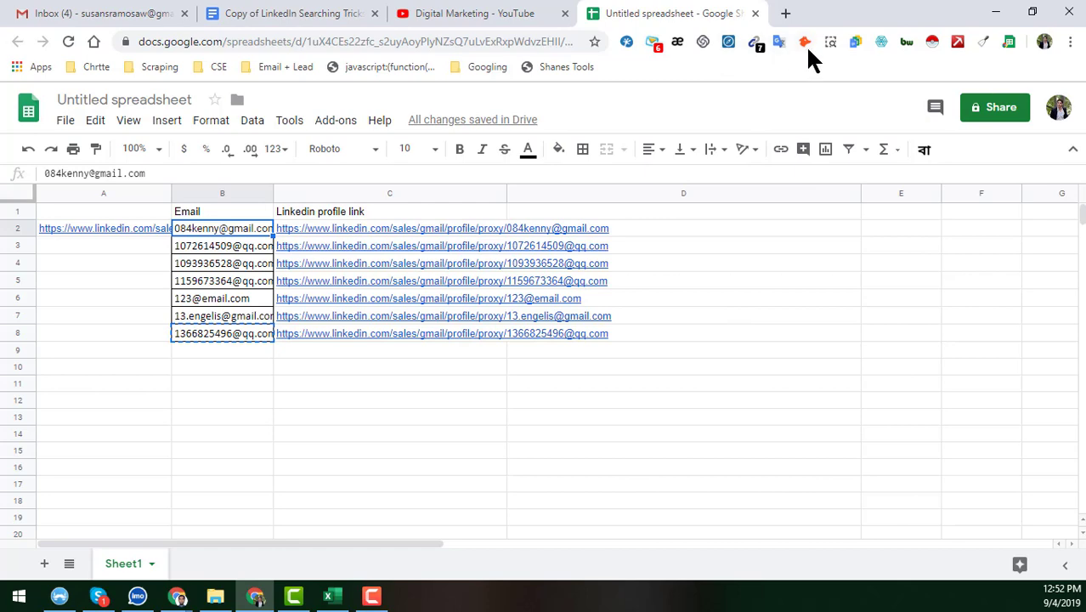
right_click(730, 44)
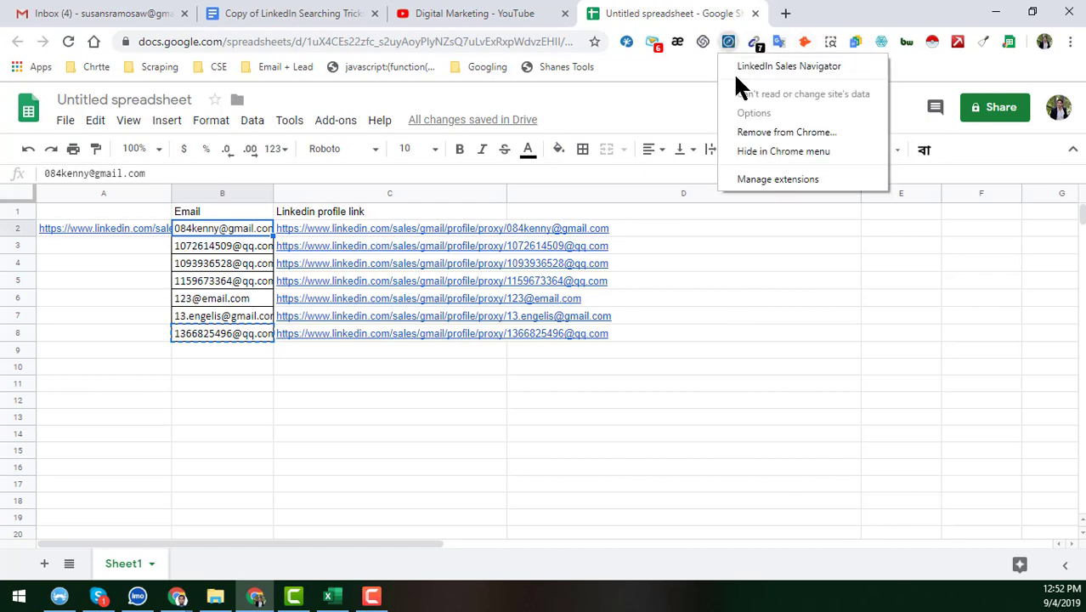
left_click(754, 67)
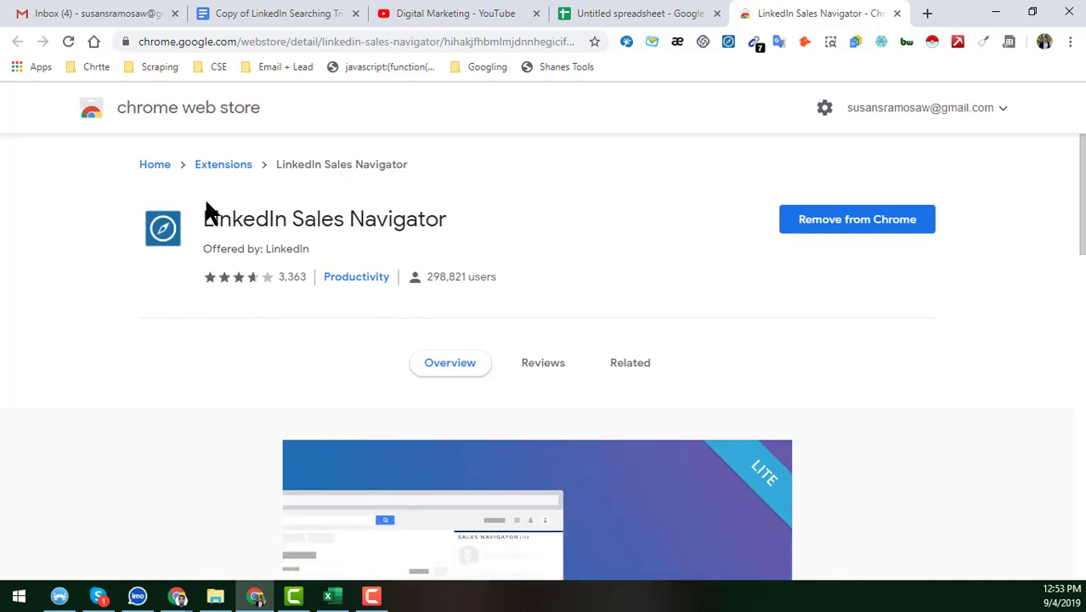
Close the Sales Navigator store page, leaving the Untitled spreadsheet showing
left_click_drag(204, 208, 469, 217)
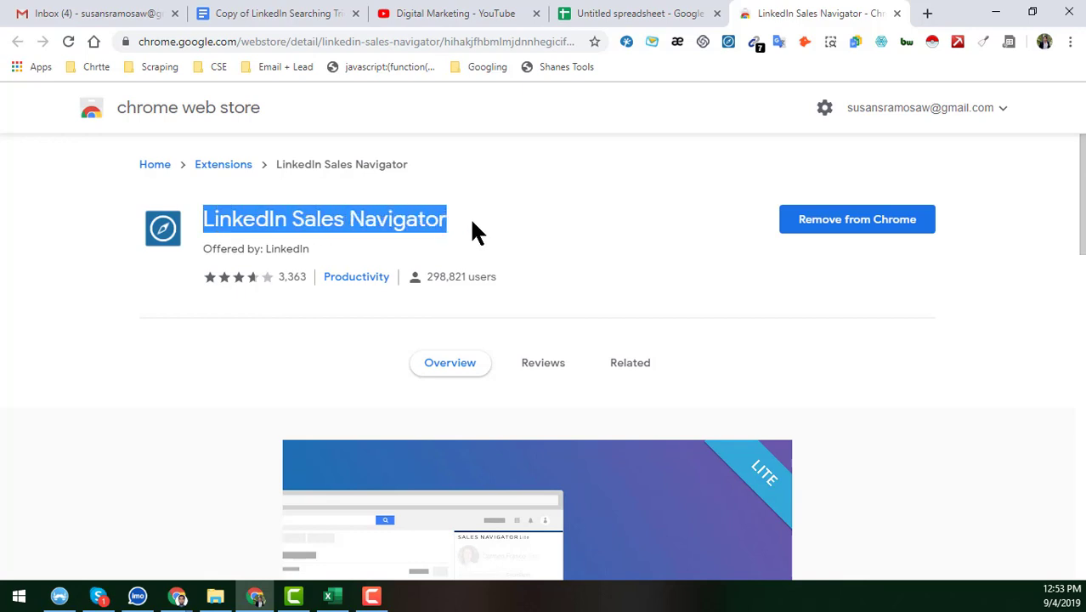
left_click(469, 216)
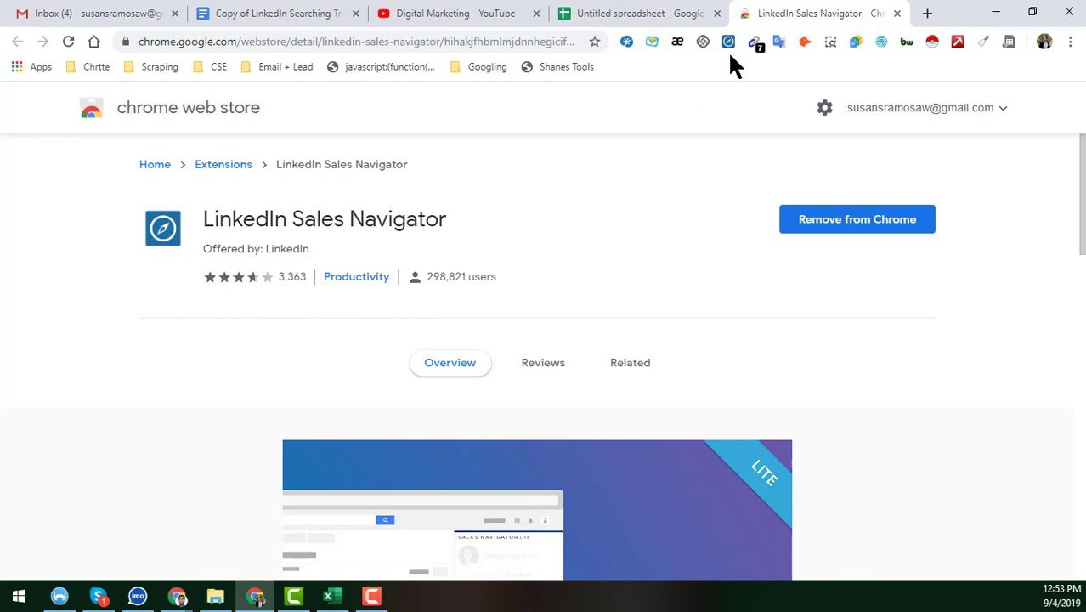
middle_click(837, 13)
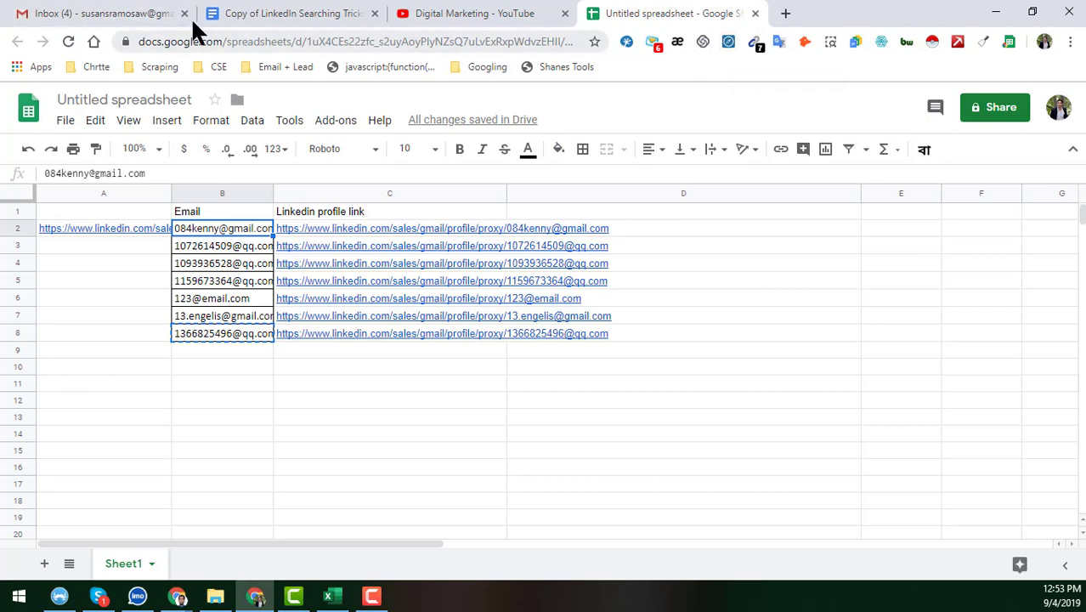
Start a blank Gmail New Message from the Inbox, then bring the Excel lead sheet back
left_click(150, 17)
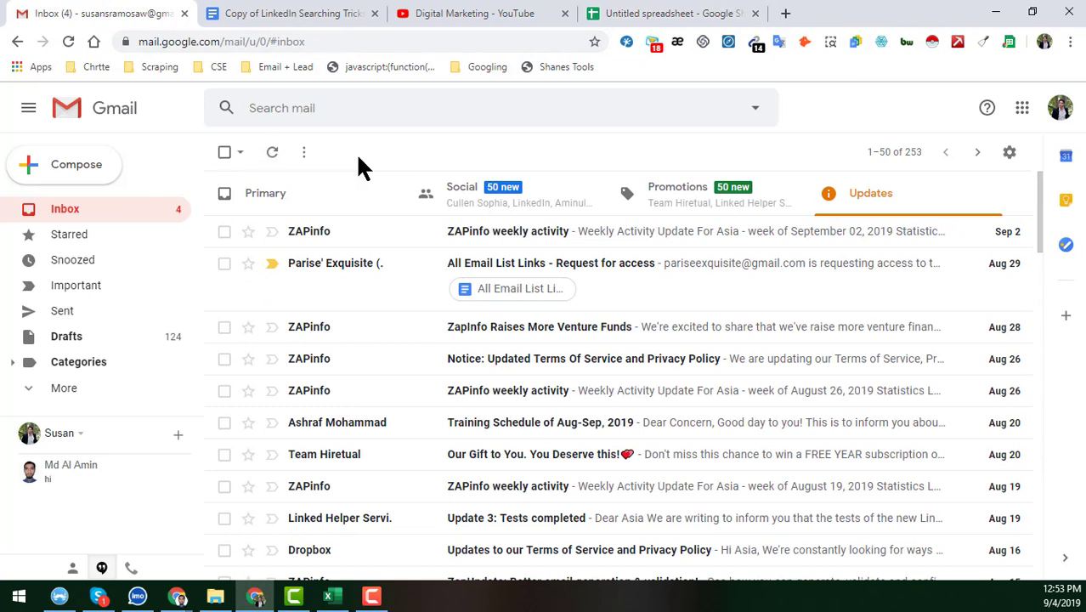
left_click(95, 174)
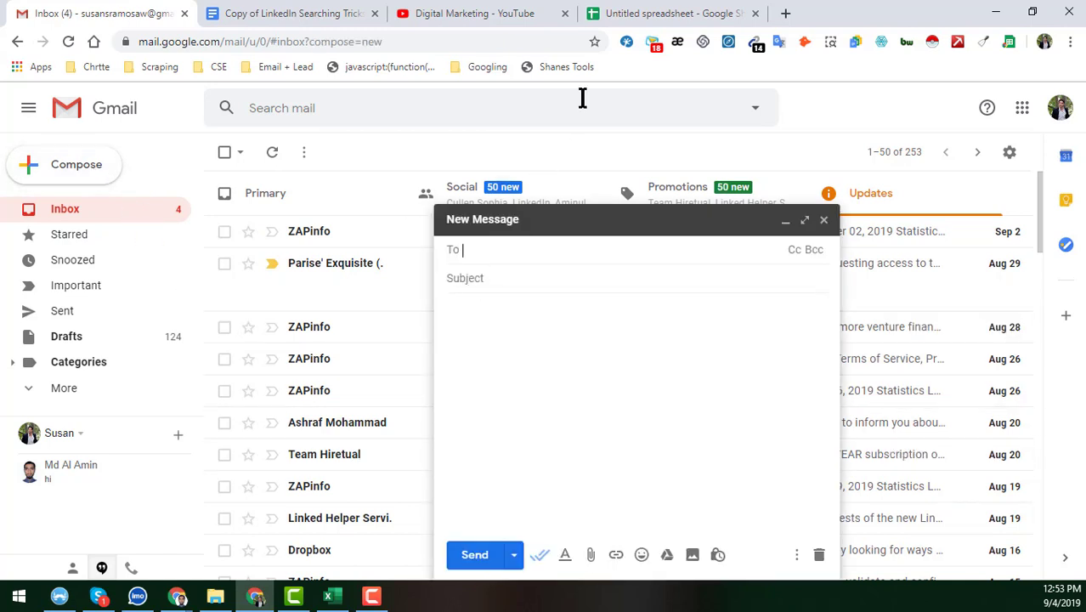
left_click(329, 595)
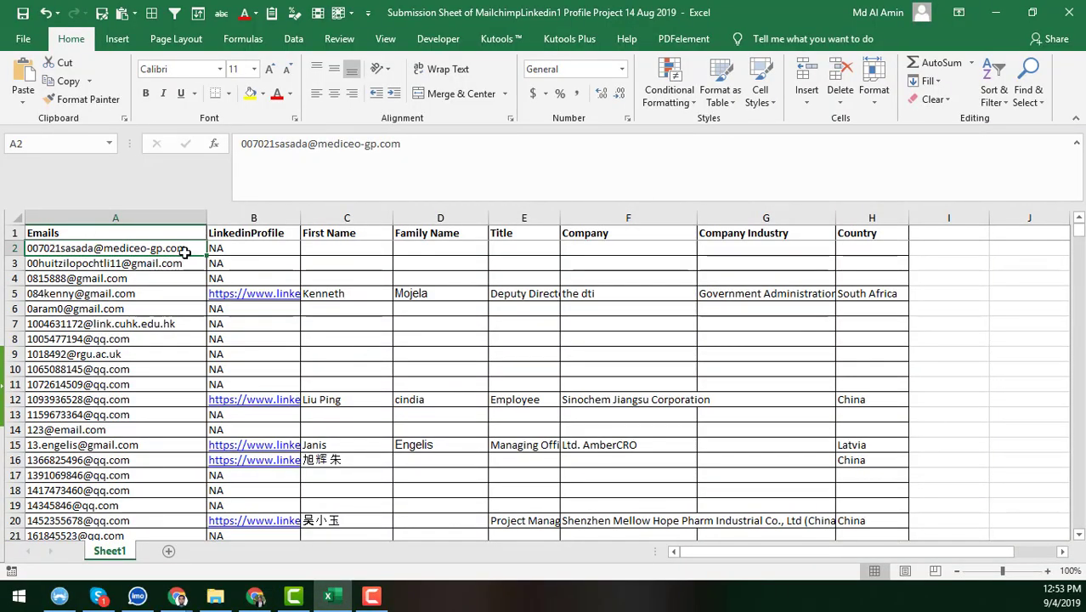
Copy e-mails A2:A9 from Excel and place the cursor in the Gmail draft's To field
left_click(183, 359, "shift")
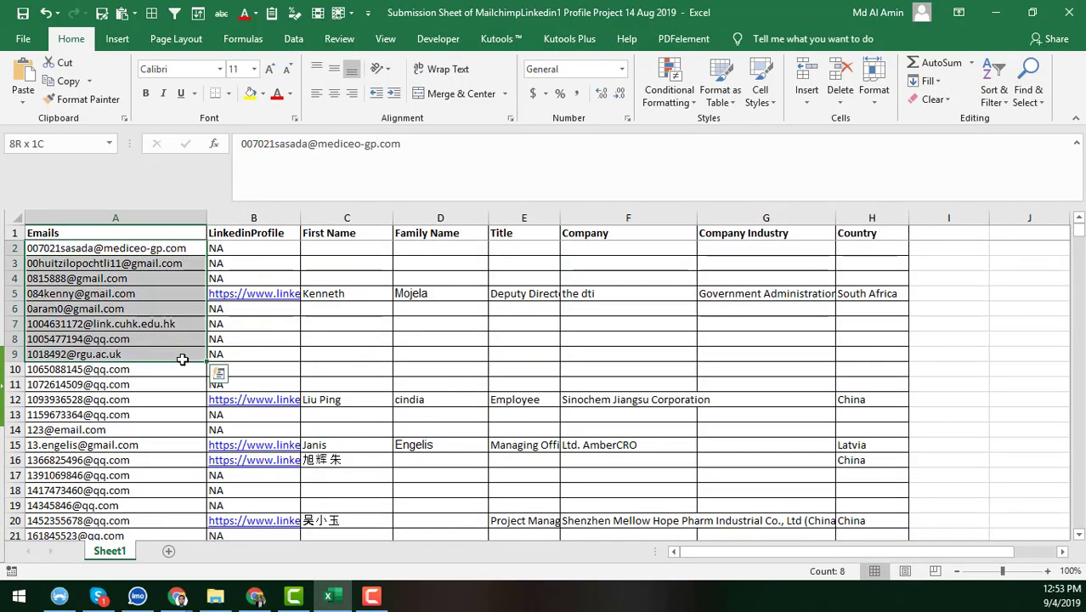
key("ctrl+c")
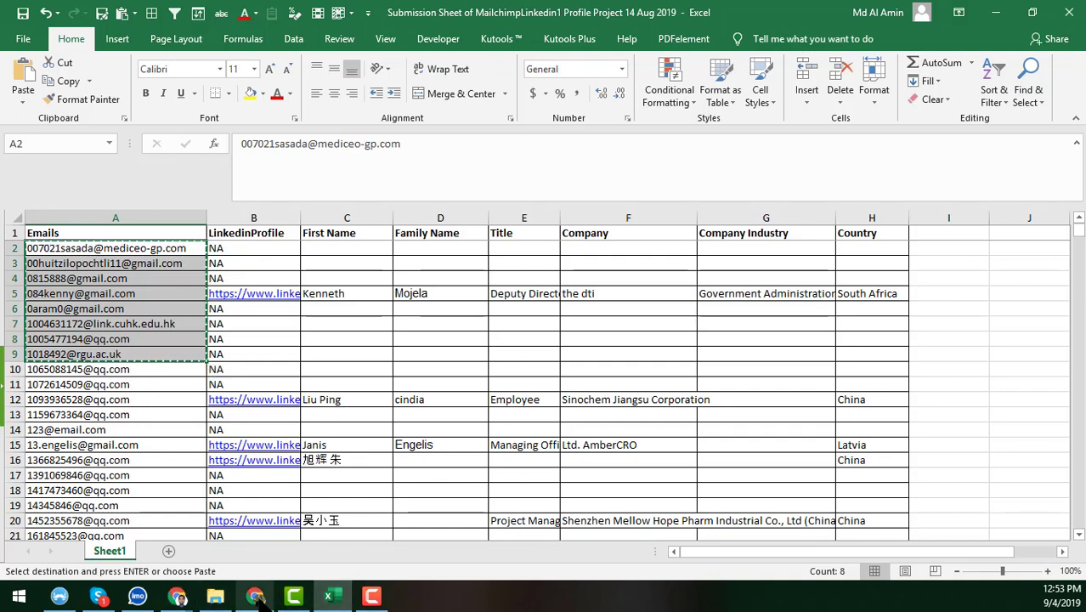
left_click(256, 596)
left_click(487, 253)
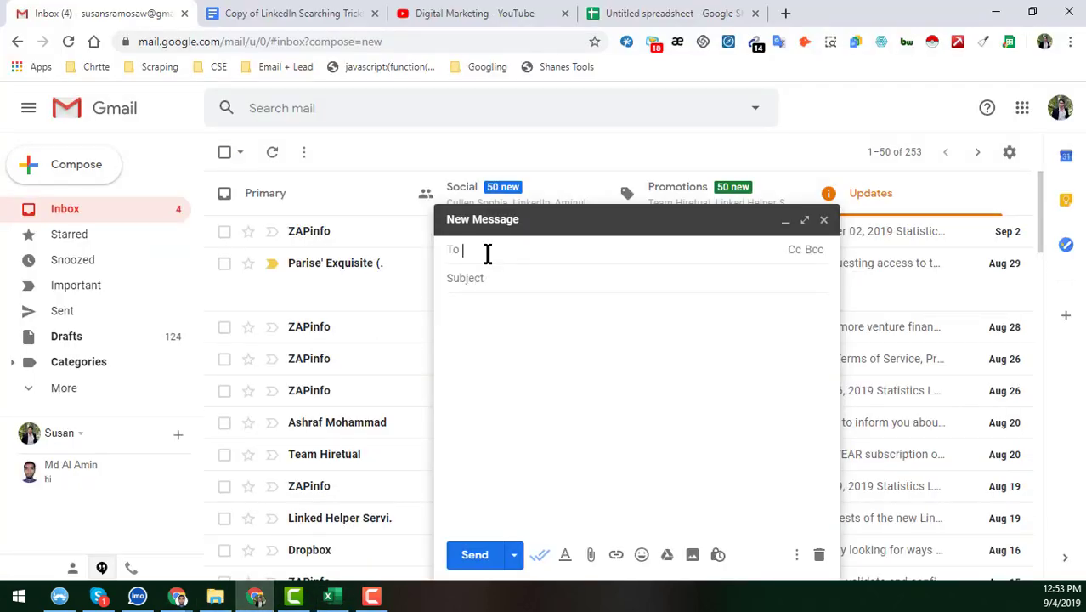
Paste the eight addresses as recipients and check each in Sales Navigator until the fourth matches a profile
key("ctrl+v")
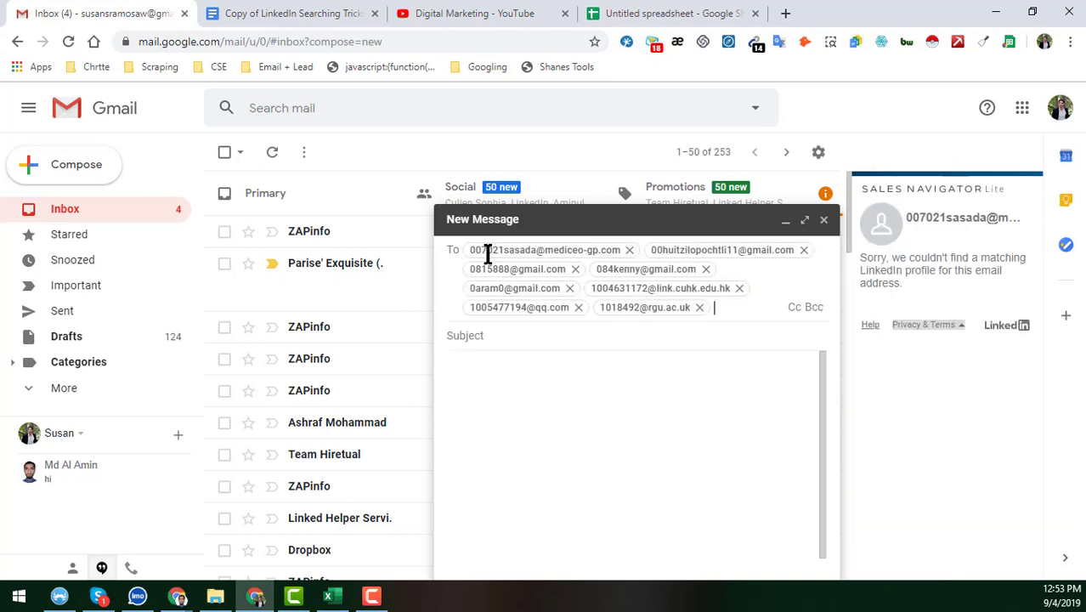
mouse_move(485, 251)
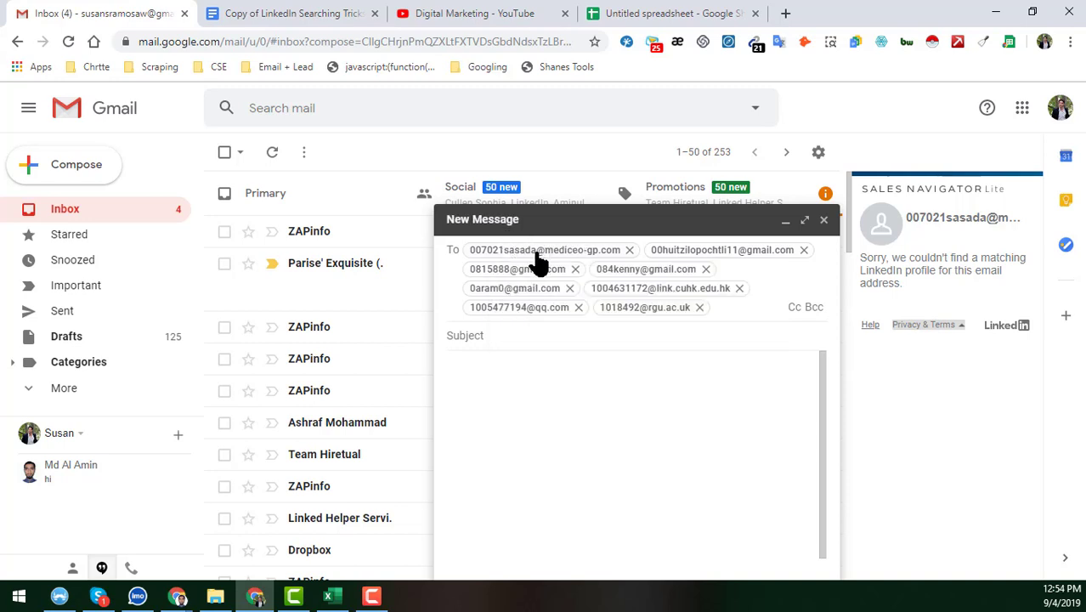
mouse_move(554, 264)
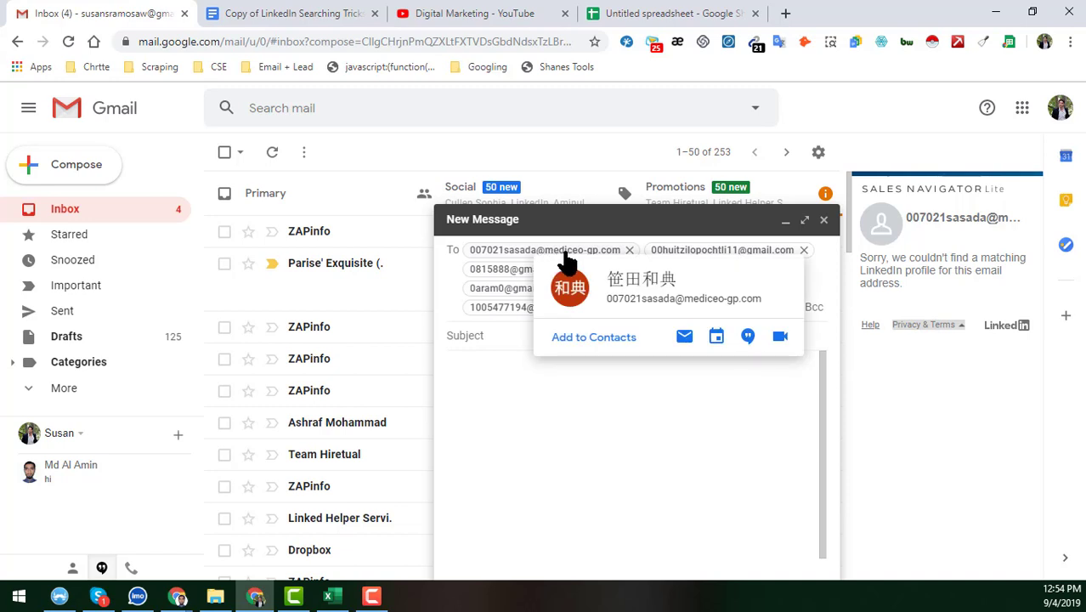
mouse_move(669, 262)
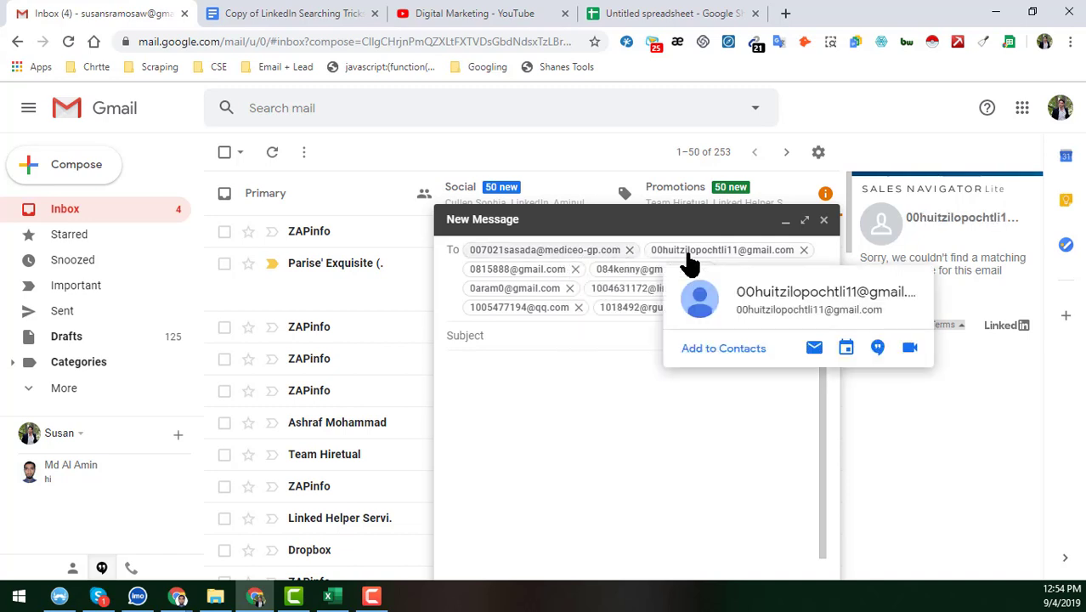
mouse_move(553, 285)
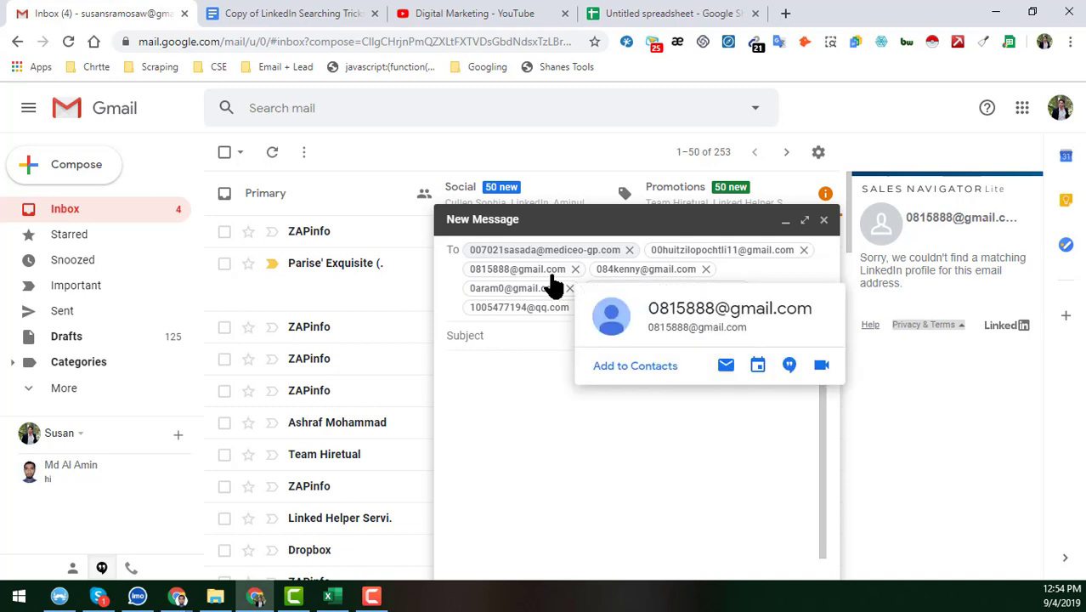
mouse_move(619, 286)
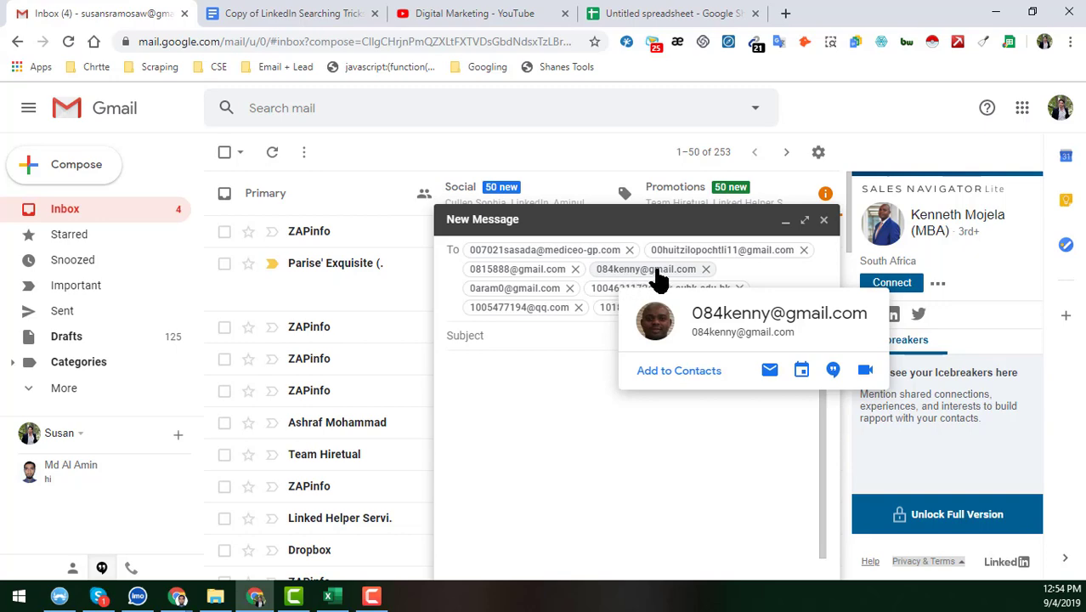
Open the matched Invest SA Deputy Director's LinkedIn profile and select its URL
left_click(926, 222)
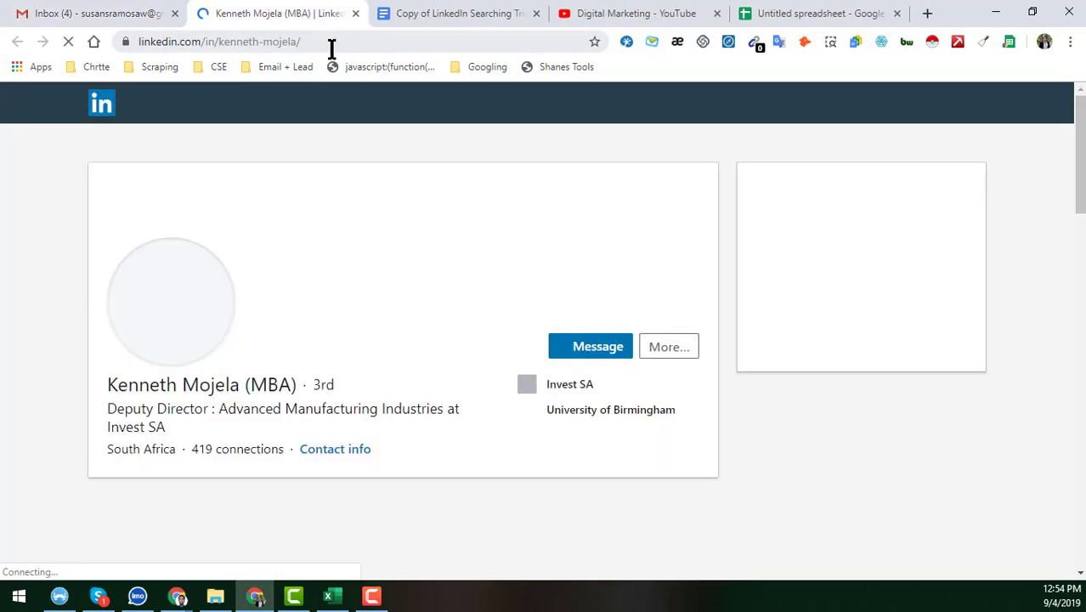
left_click(332, 44)
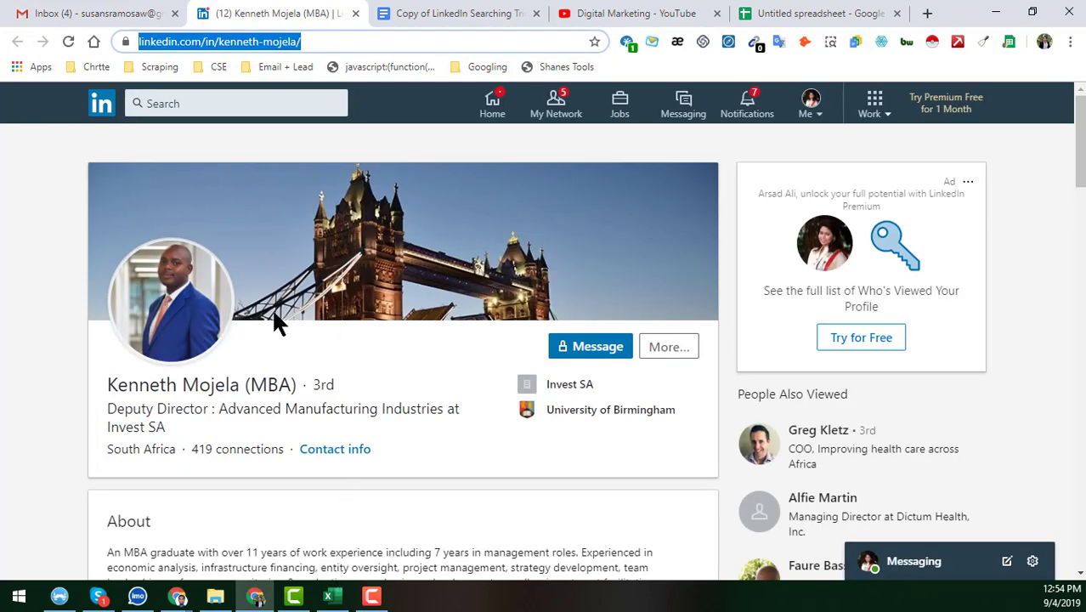
left_click(336, 597)
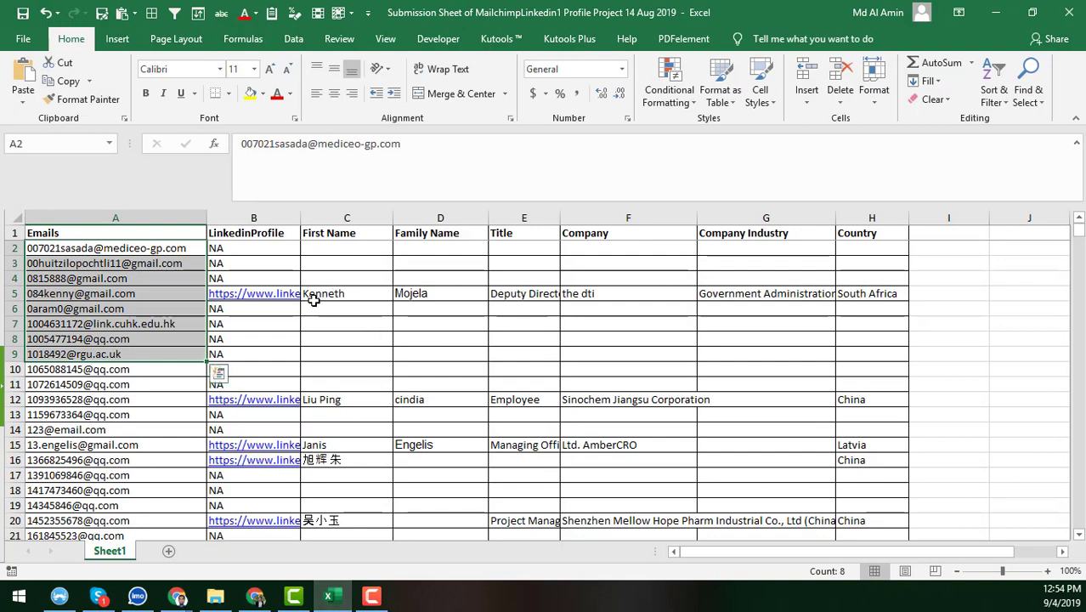
Paste the LinkedIn profile URL into cell B5 of the contact's row
left_click(316, 298)
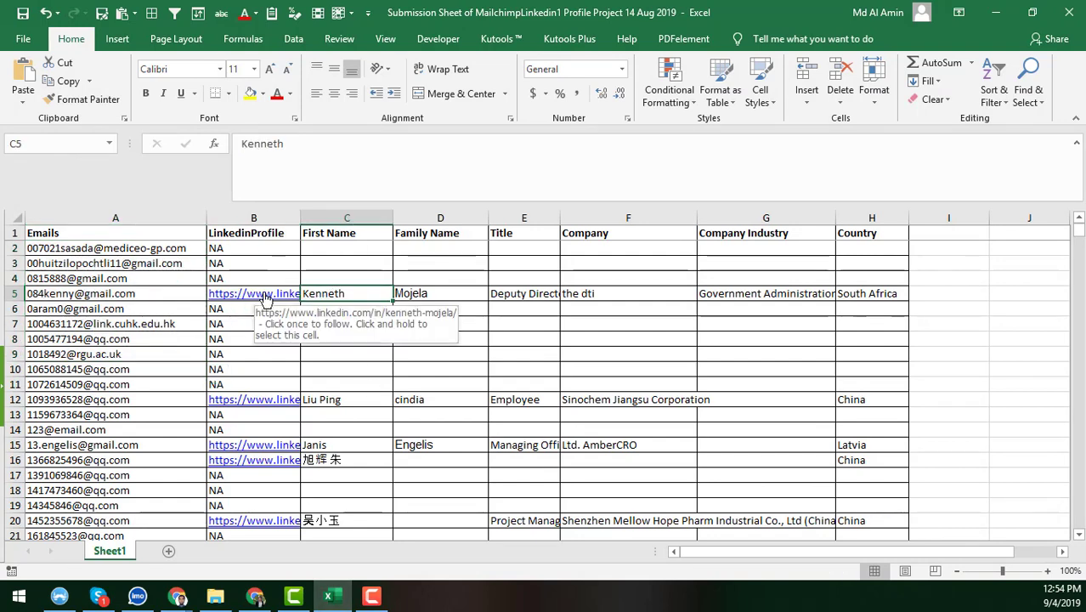
left_click(266, 299)
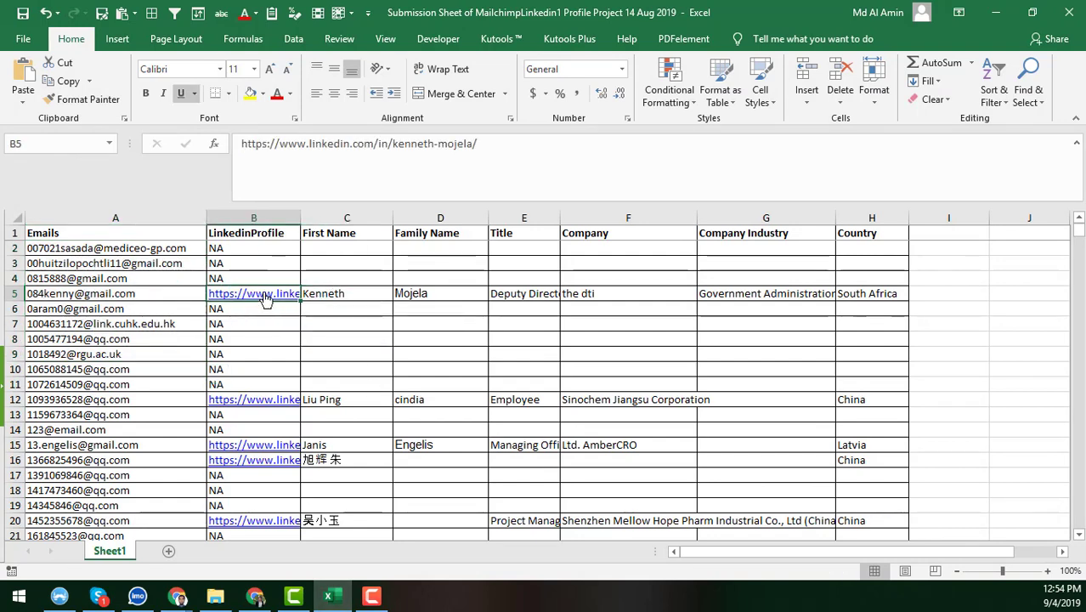
key("ctrl+v")
key("Escape")
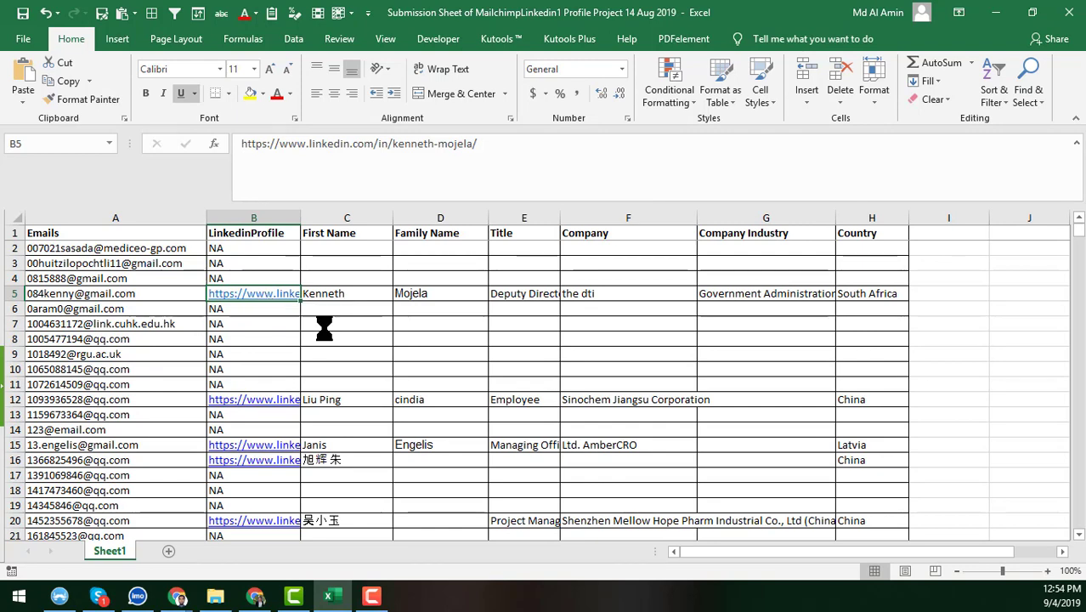
left_click(177, 293)
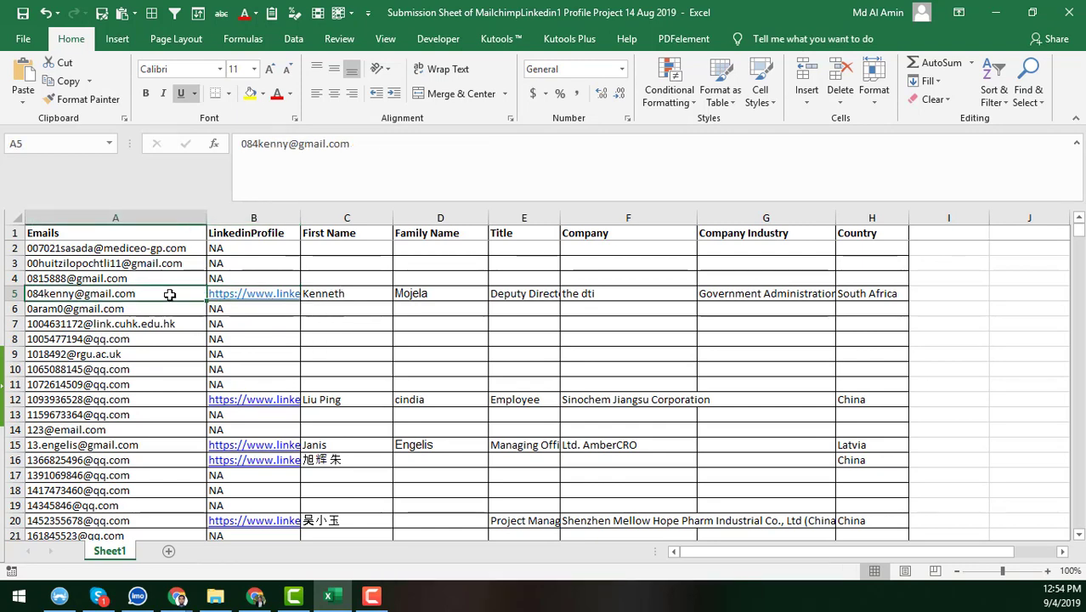
left_click(256, 597)
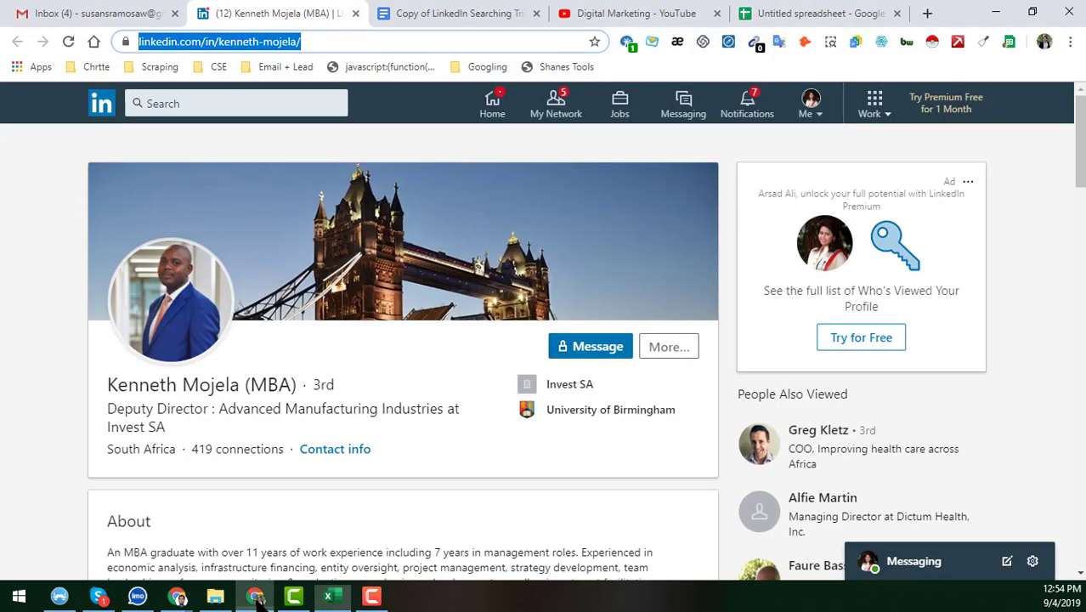
Select the contact's full name and the job title Deputy Director on the LinkedIn profile
left_click(395, 376)
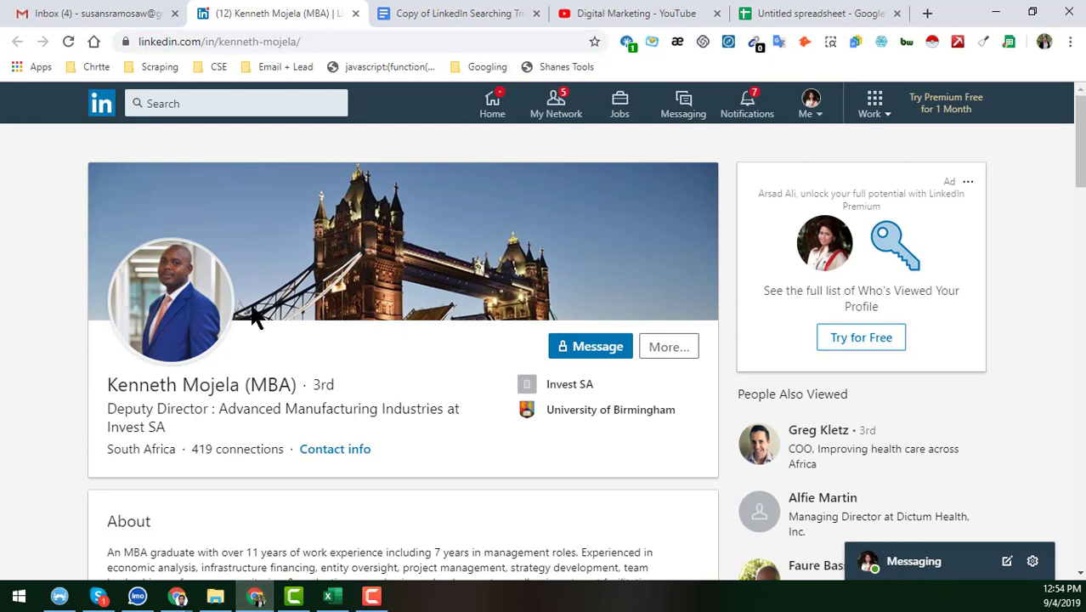
double_click(148, 382)
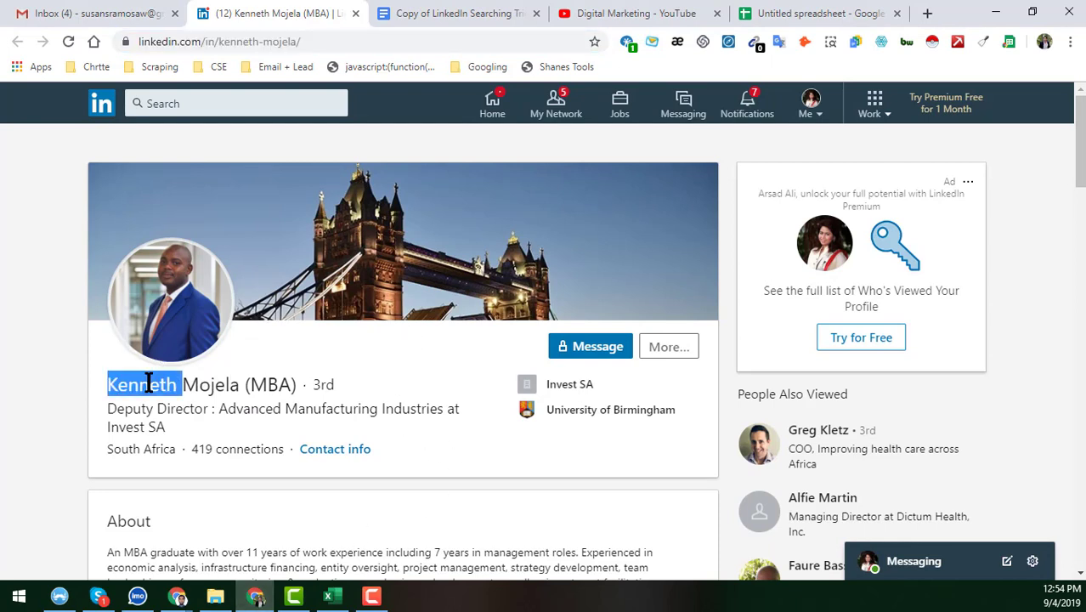
left_click(212, 382, "shift")
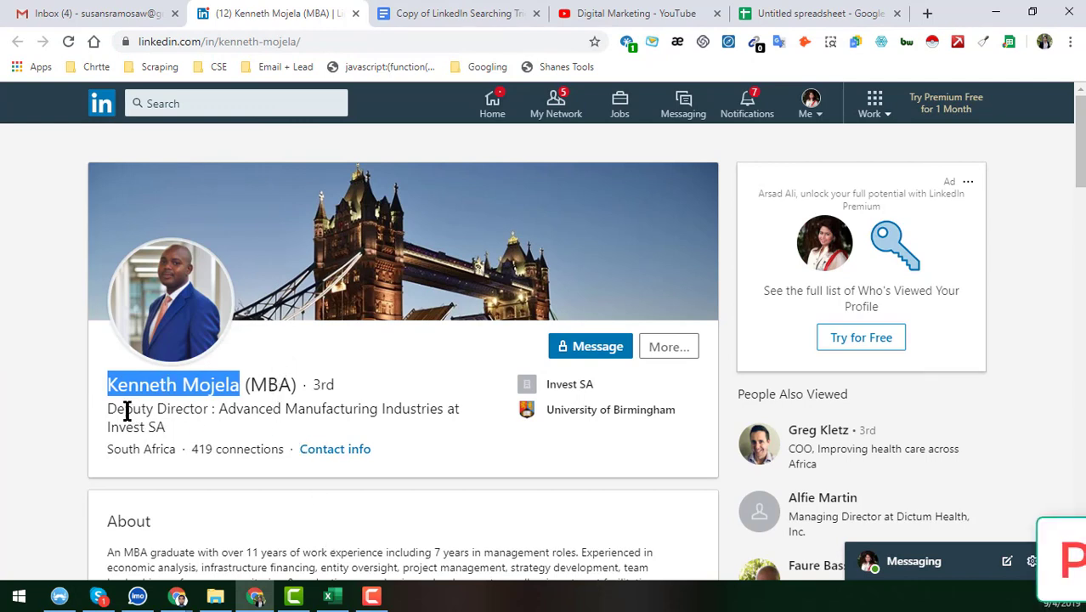
left_click_drag(112, 411, 238, 408)
scroll(399, 425, "down", 2)
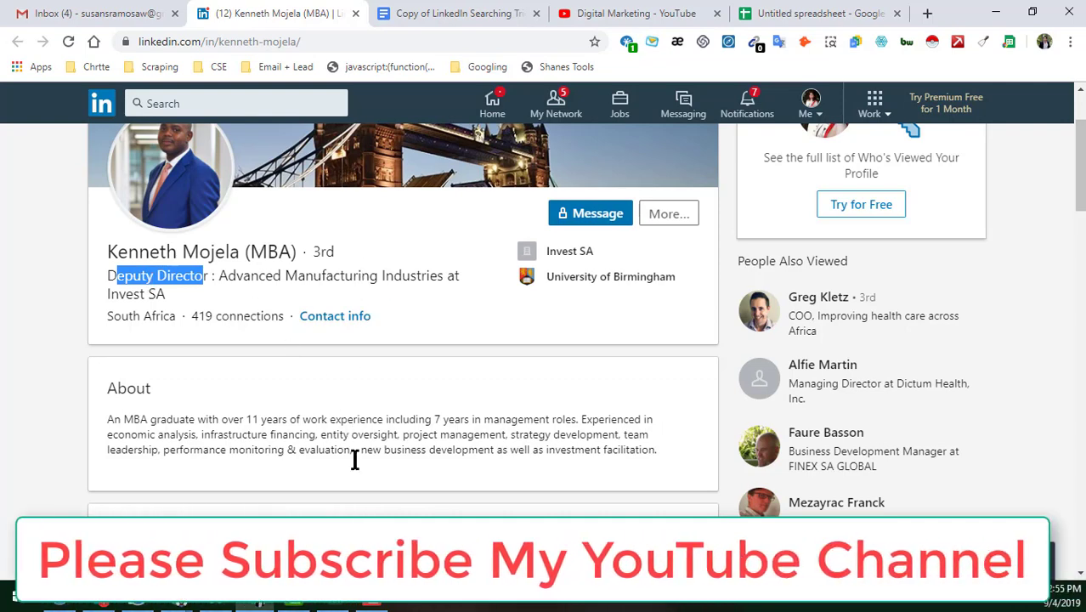
key("alt+Tab")
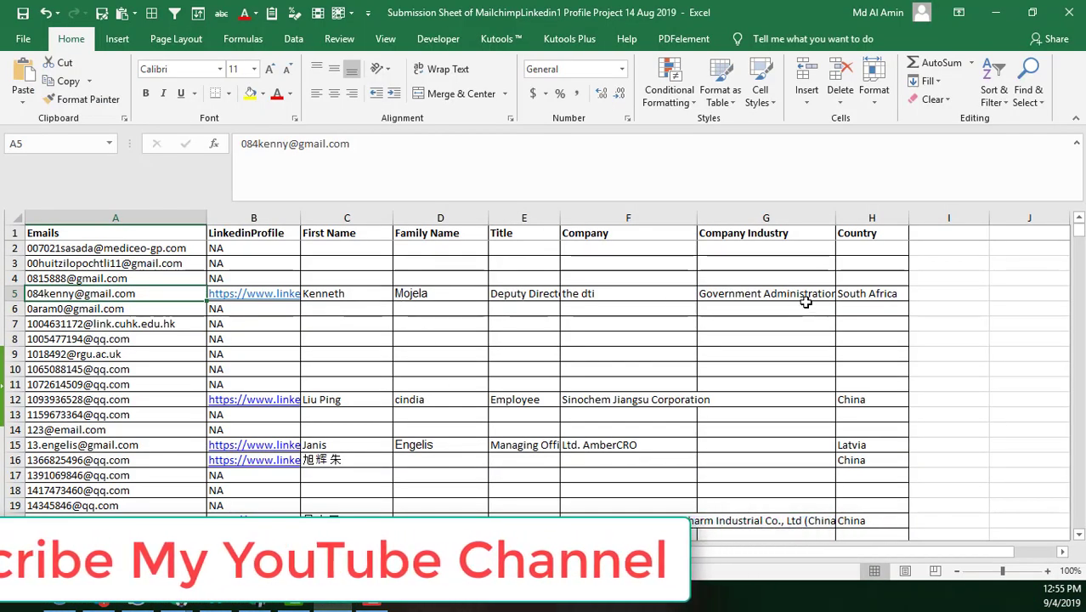
Review the filled-in row 5 in Excel, then go back to the Invest SA Deputy Director's LinkedIn profile
left_click(828, 297)
left_click_drag(424, 355, 405, 339)
left_click(347, 293)
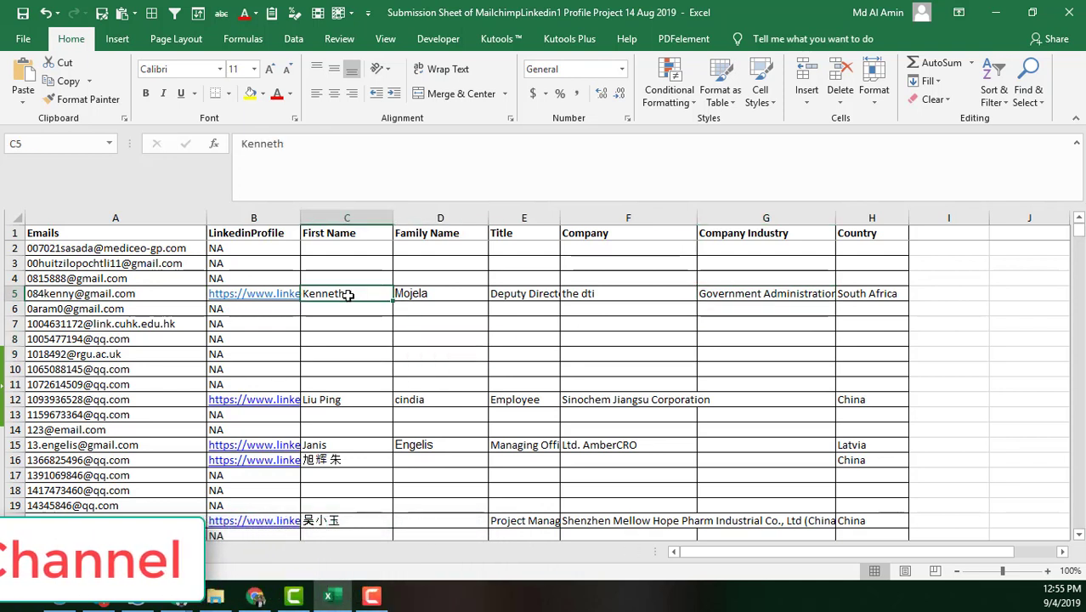
left_click(153, 292)
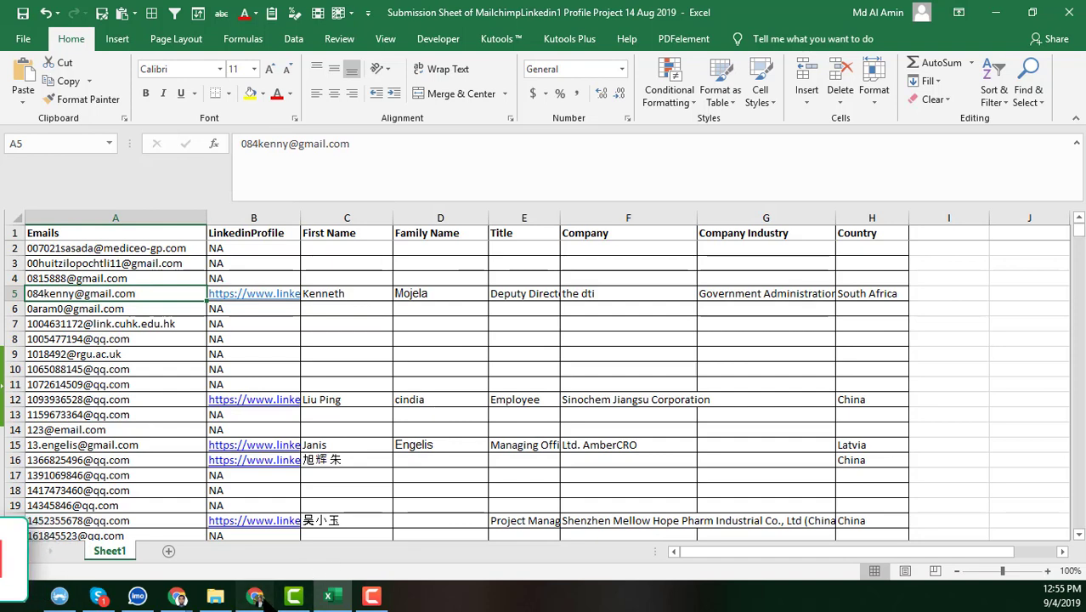
left_click(255, 595)
left_click(454, 274)
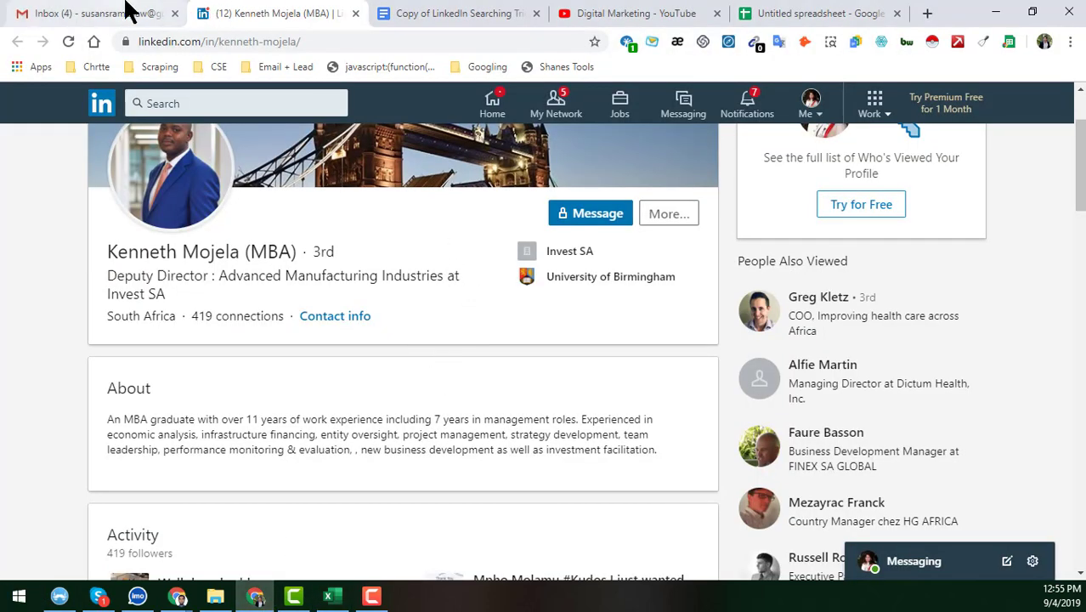
left_click(127, 12)
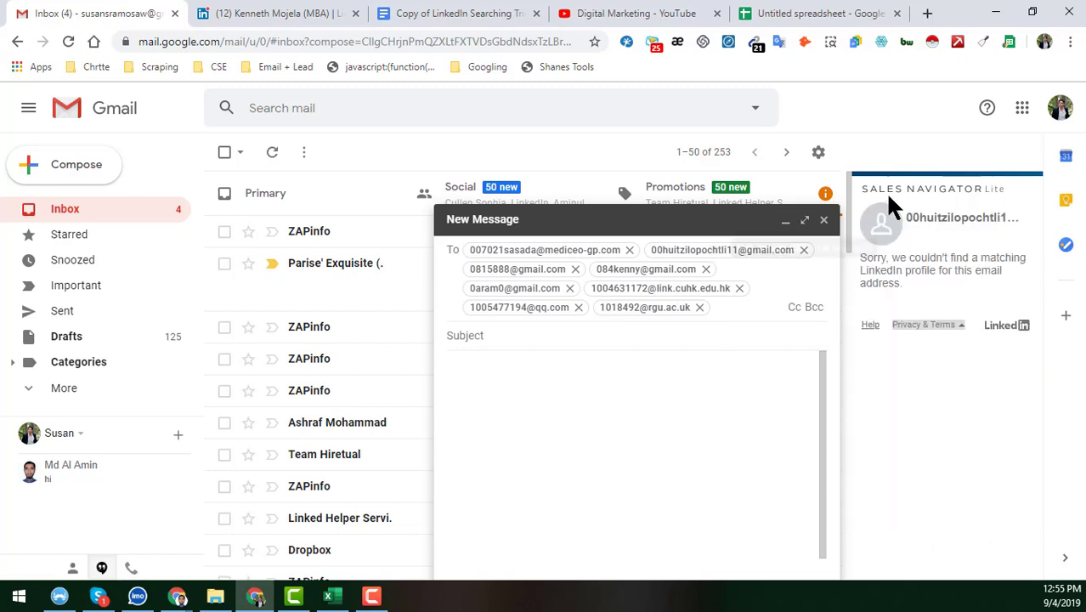
Check another draft recipient in the Sales Navigator sidebar, which finds no matching LinkedIn profile
mouse_move(650, 284)
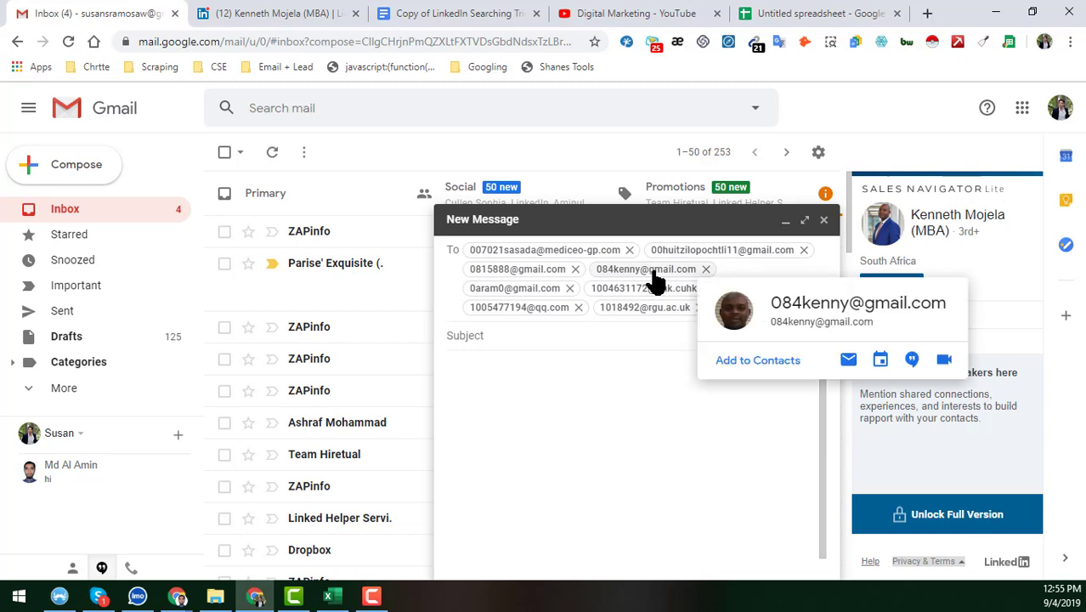
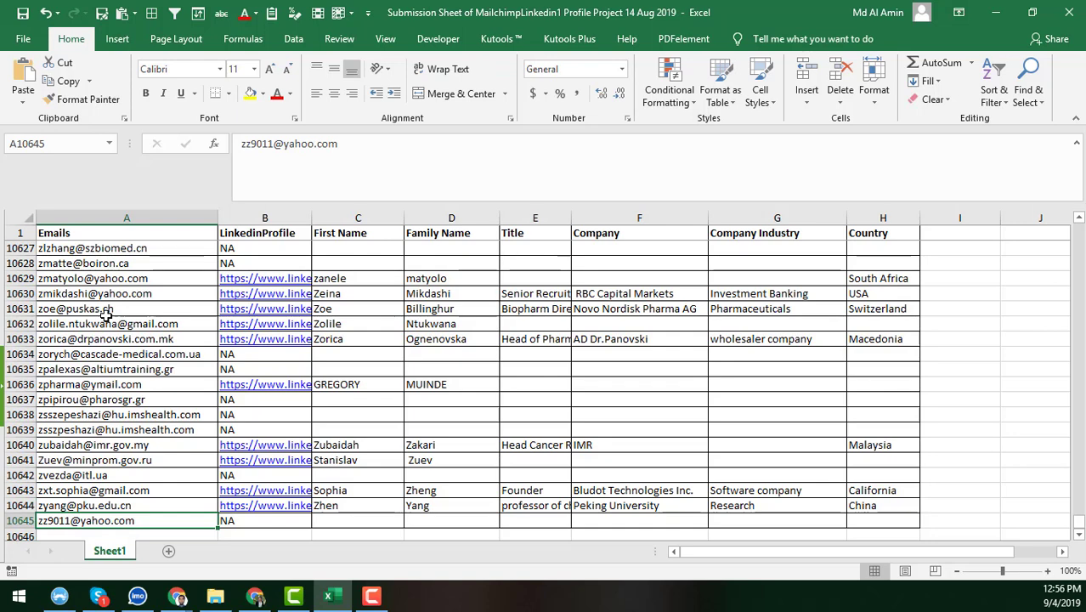
Switch from Excel to the 'Untitled spreadsheet' of emails and LinkedIn proxy links in Chrome
left_click(257, 597)
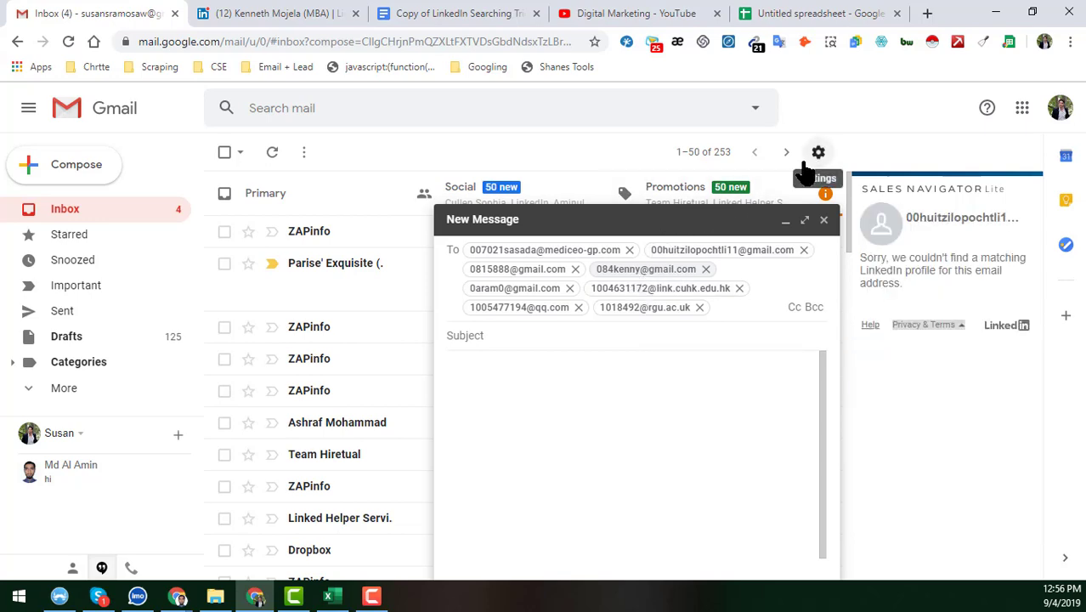
left_click(778, 14)
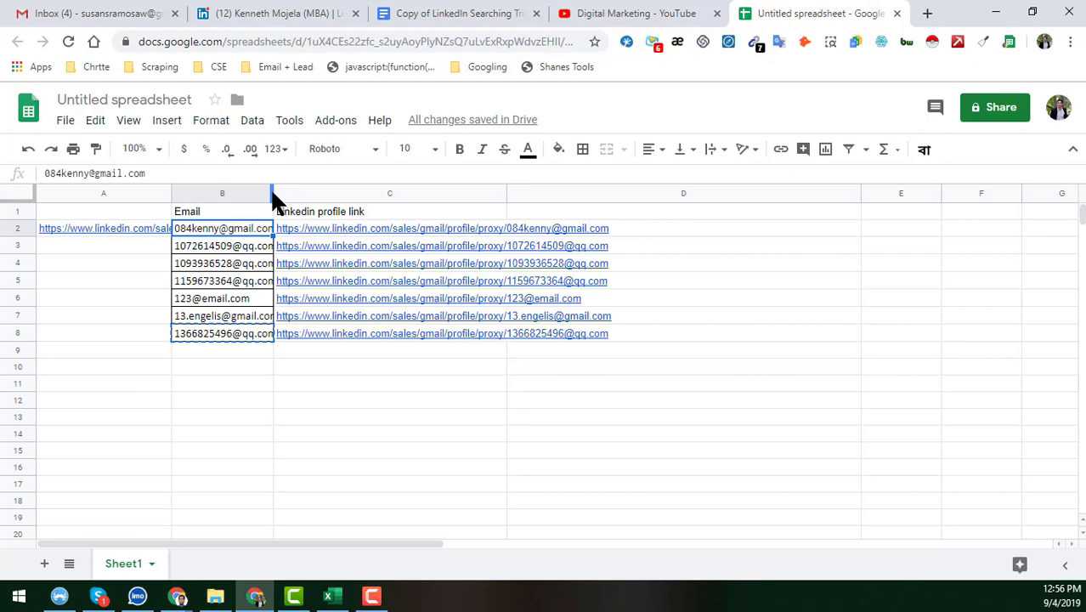
Widen columns B and A to show full email addresses and the proxy base URL in A2
left_click_drag(271, 195, 360, 194)
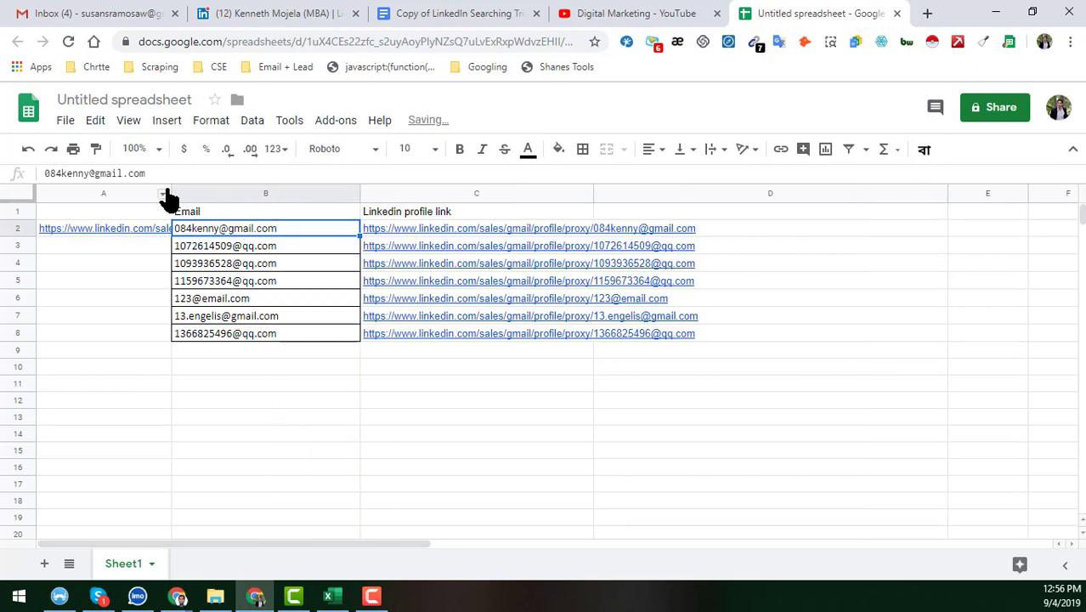
left_click_drag(169, 194, 319, 197)
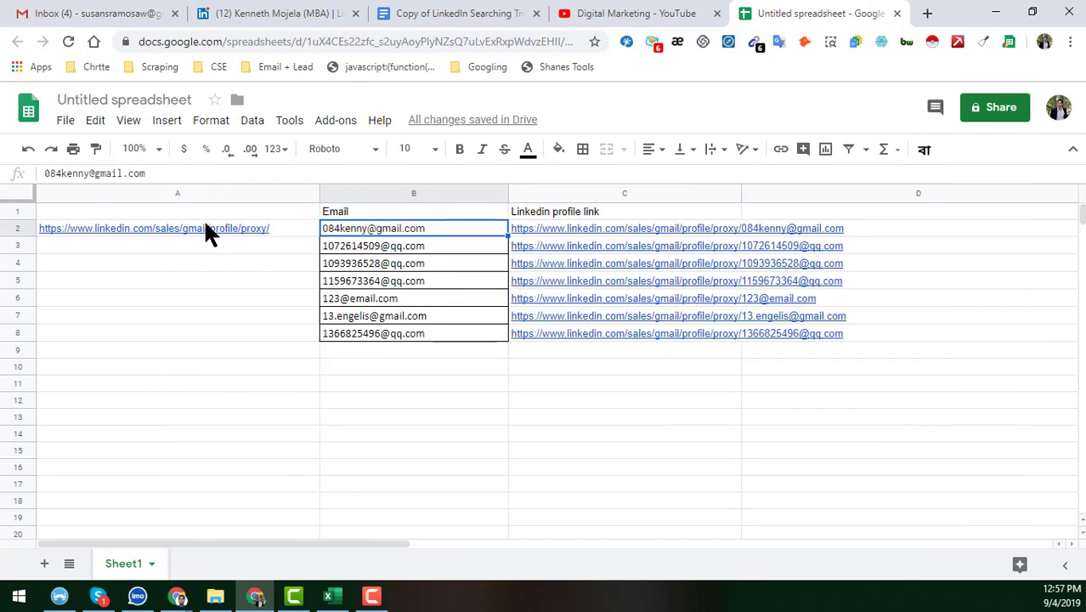
mouse_move(195, 232)
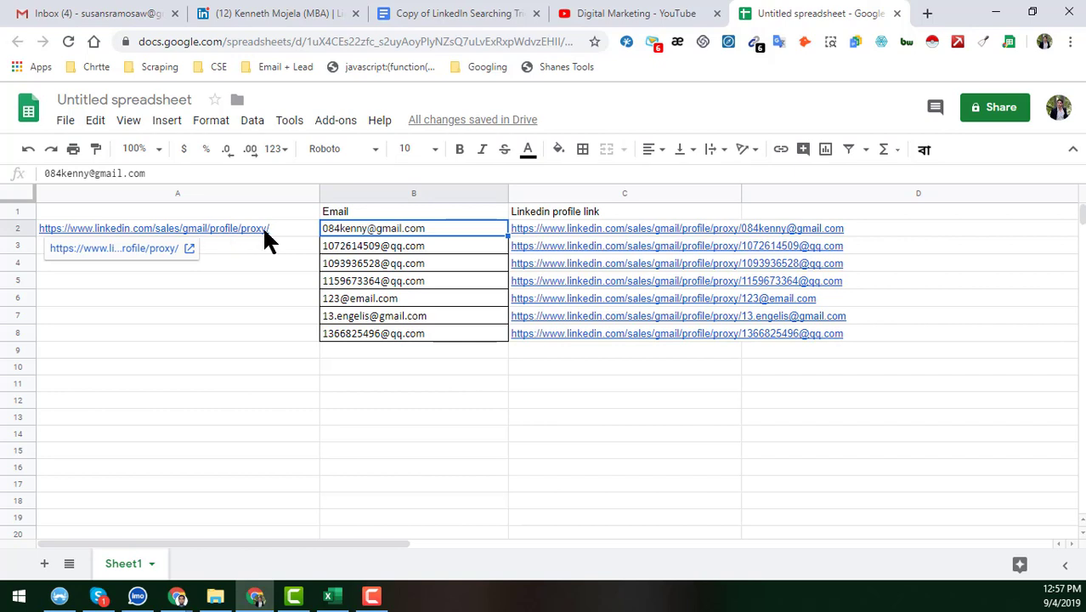
left_click(262, 228)
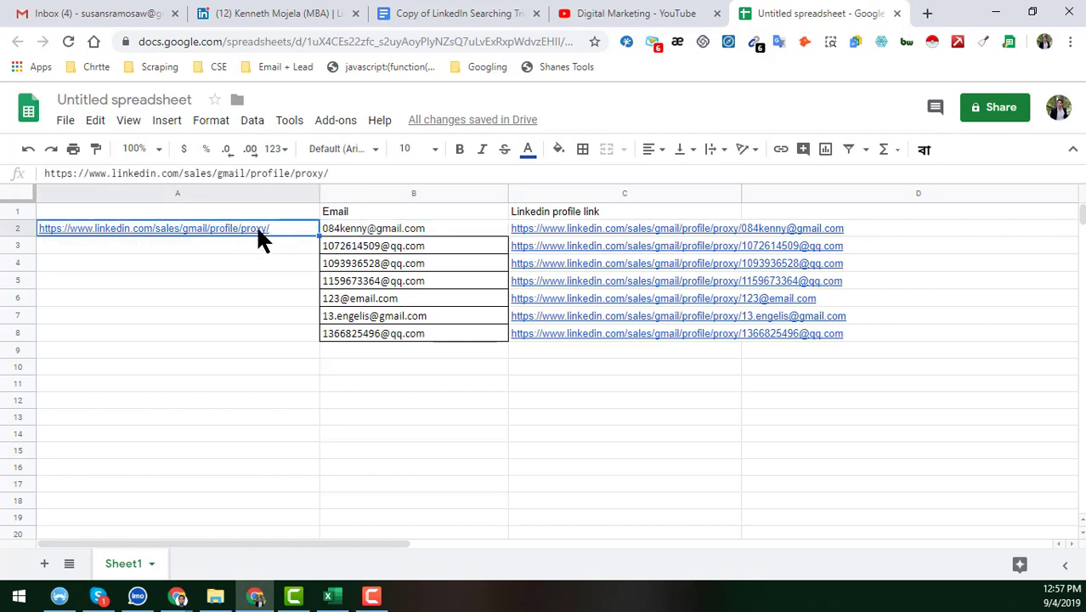
Inspect the emails in B2–B8 and the =$A$2&B2 concatenation formula in C2
left_click(385, 231)
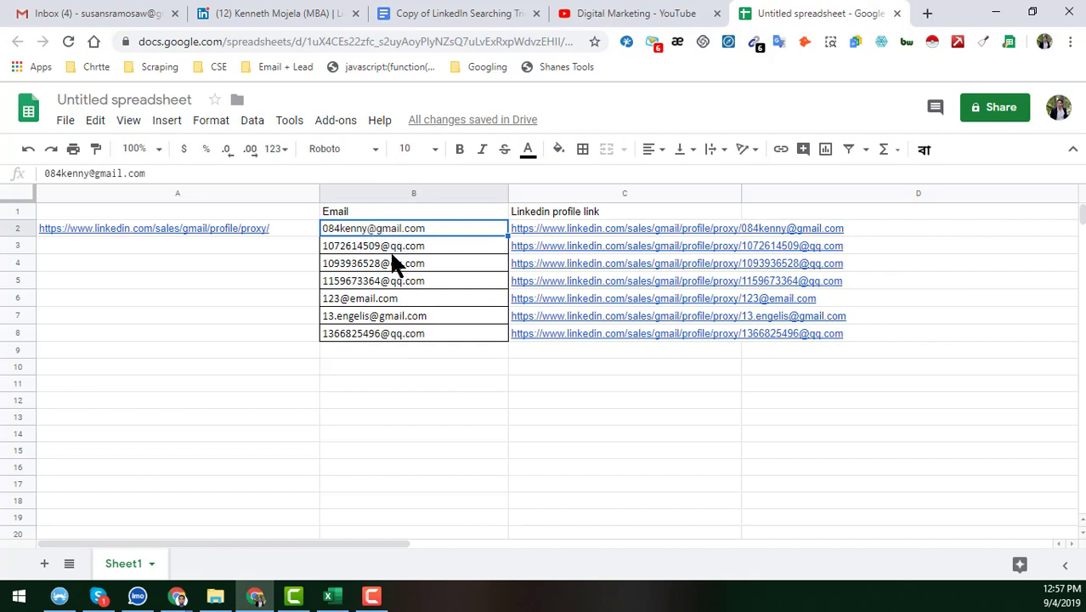
left_click(406, 365)
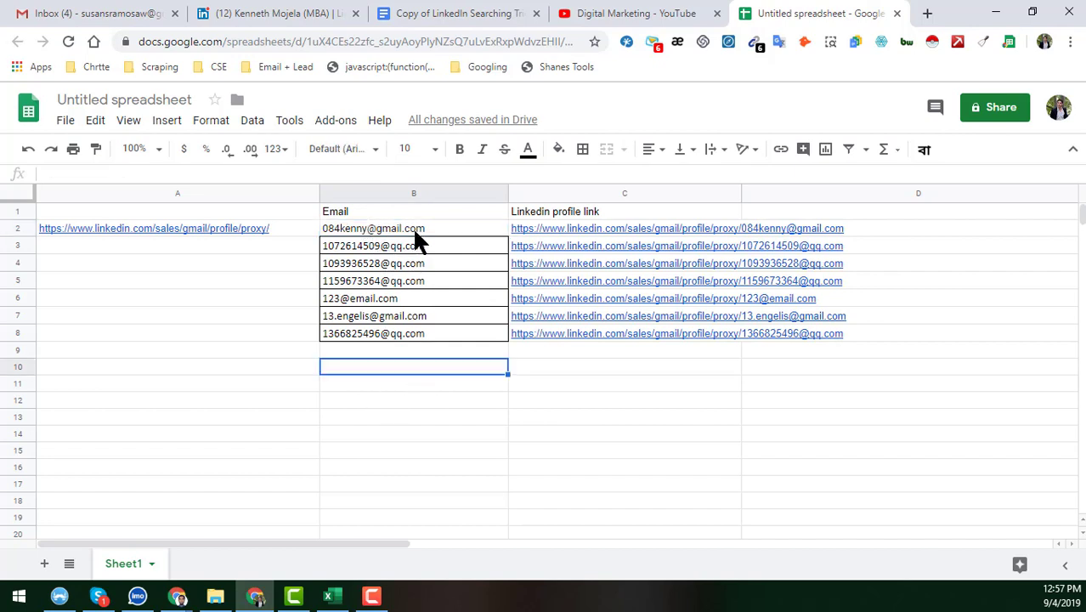
left_click(412, 228)
left_click(399, 331)
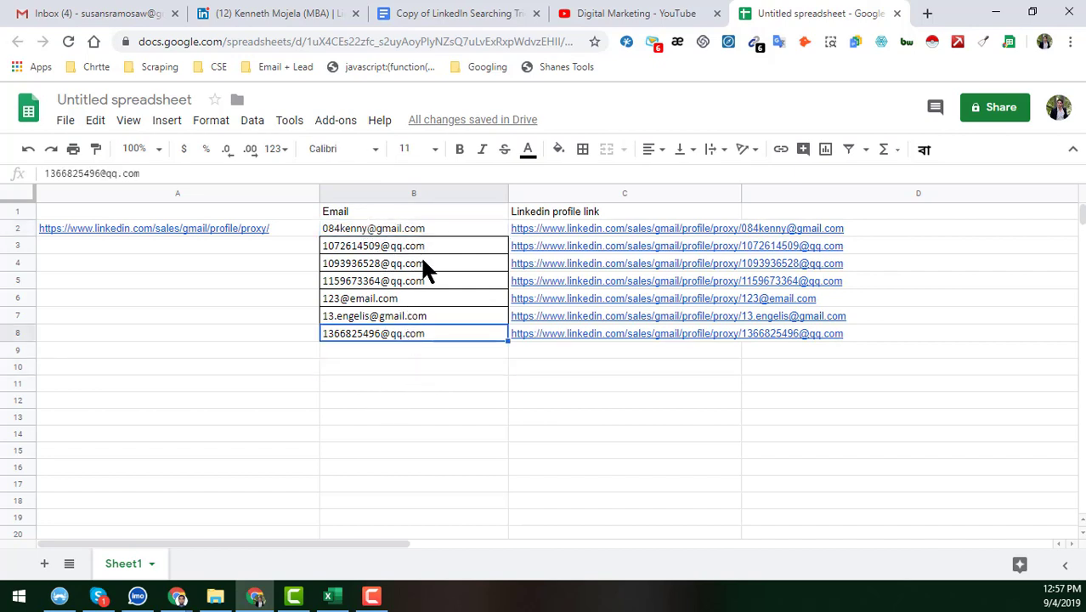
left_click(402, 230)
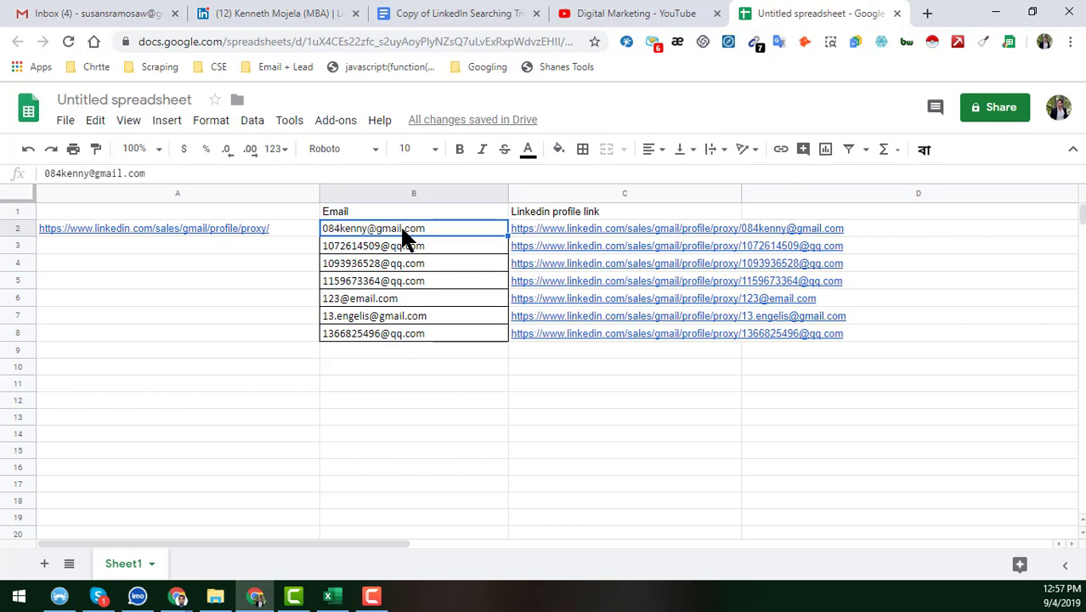
left_click(527, 231)
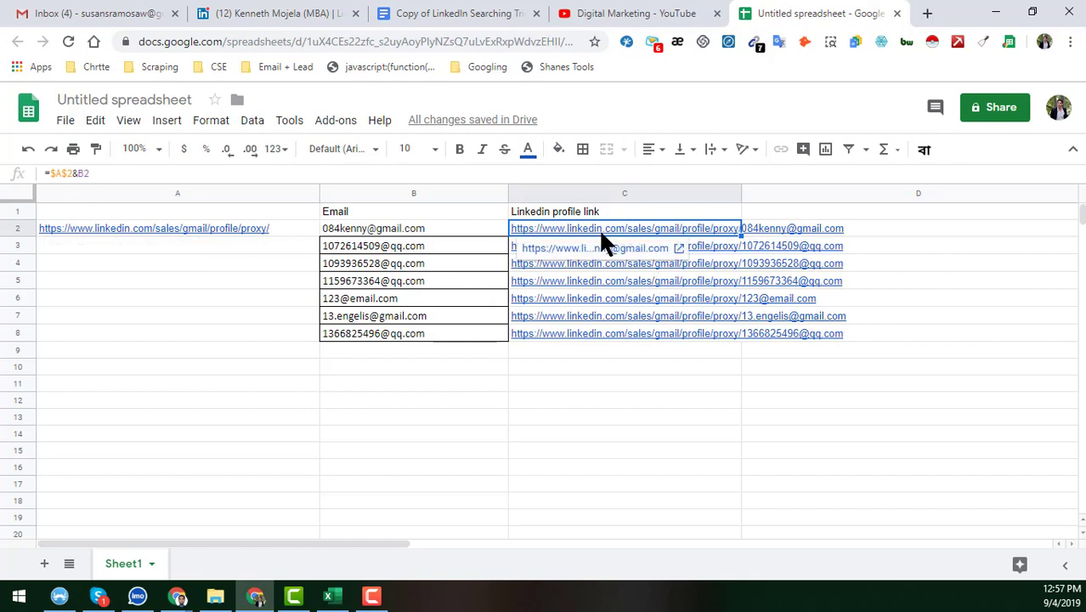
Open the first emails' proxy links from column C, finding the HTTP 400 error page
left_click(610, 333, "shift")
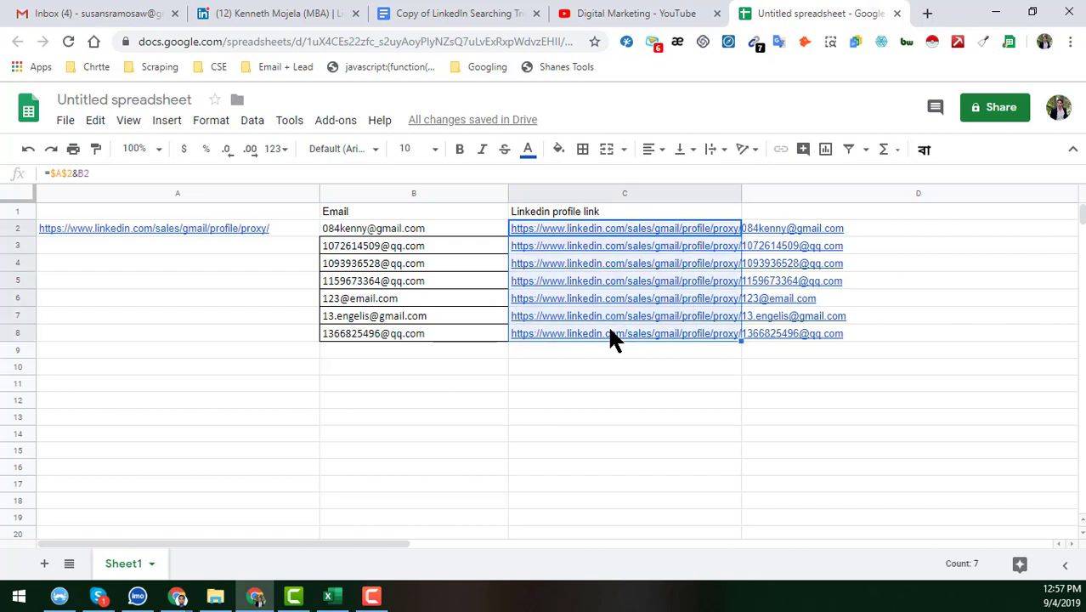
left_click(564, 232)
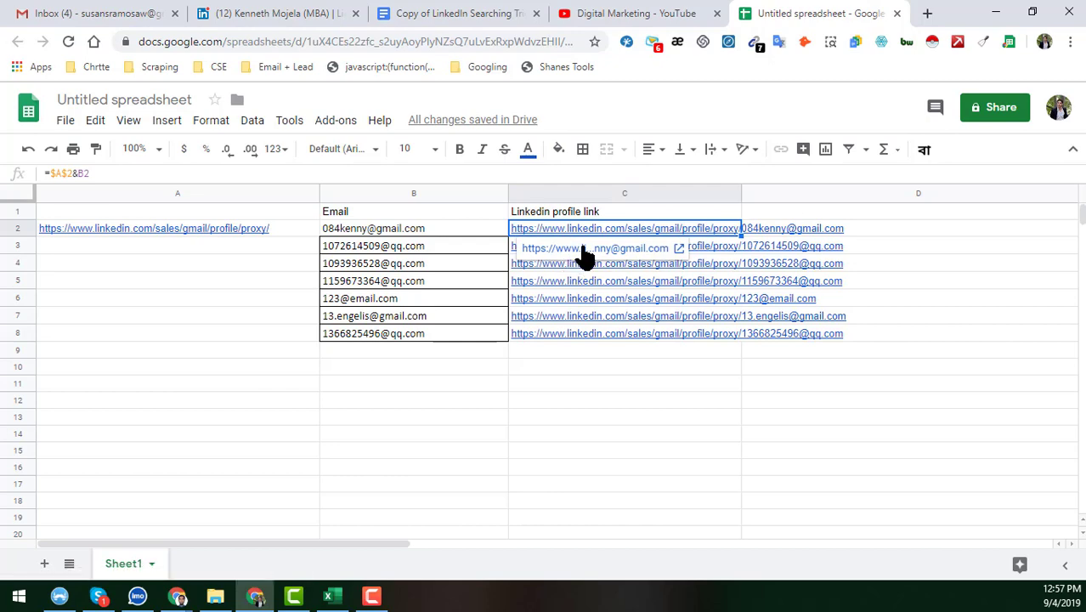
left_click(584, 250)
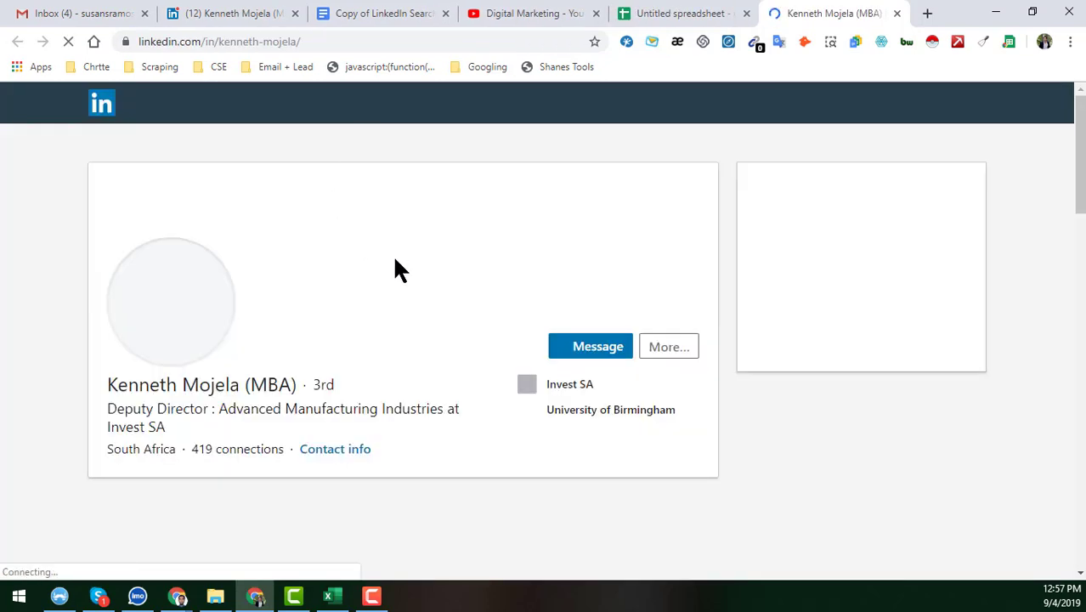
left_click(718, 12)
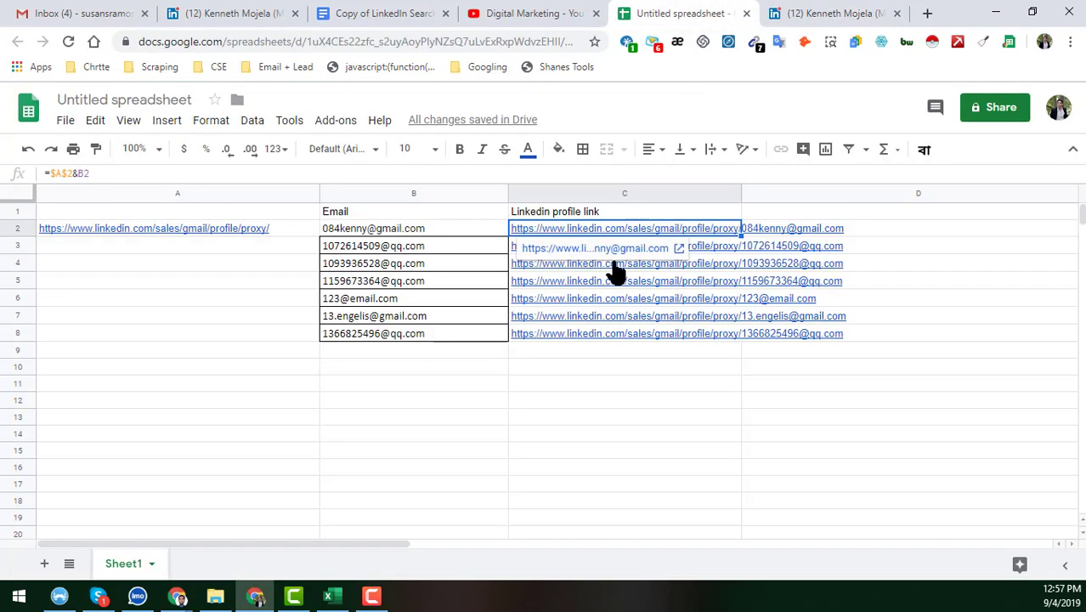
left_click(476, 252)
left_click(558, 245)
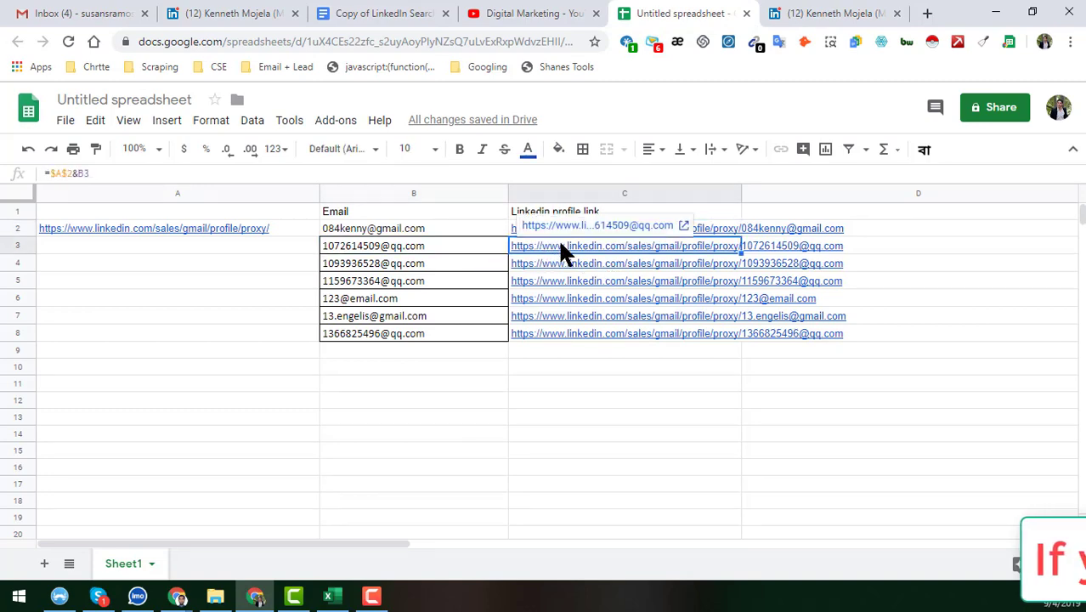
left_click(572, 224)
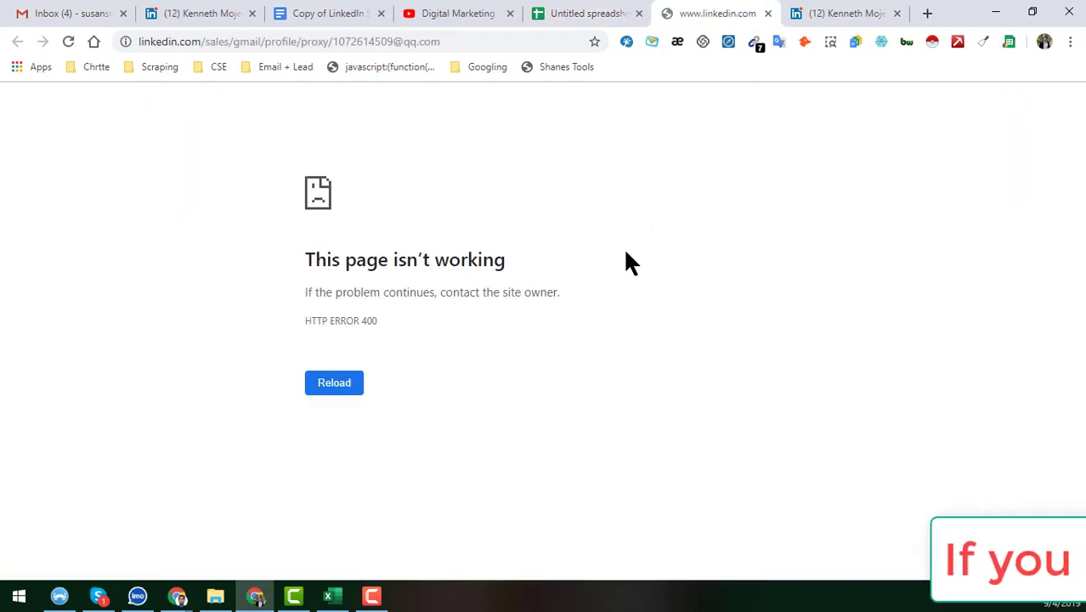
left_click(595, 13)
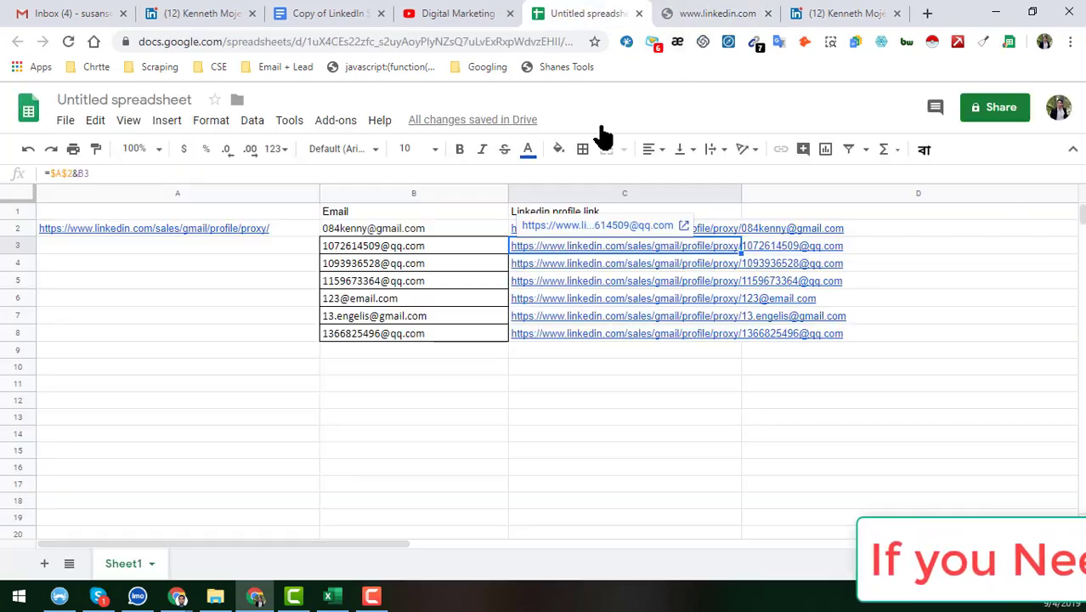
Open row 4's proxy link to view its LinkedIn profile, then select row 3
left_click(530, 262)
left_click(571, 244)
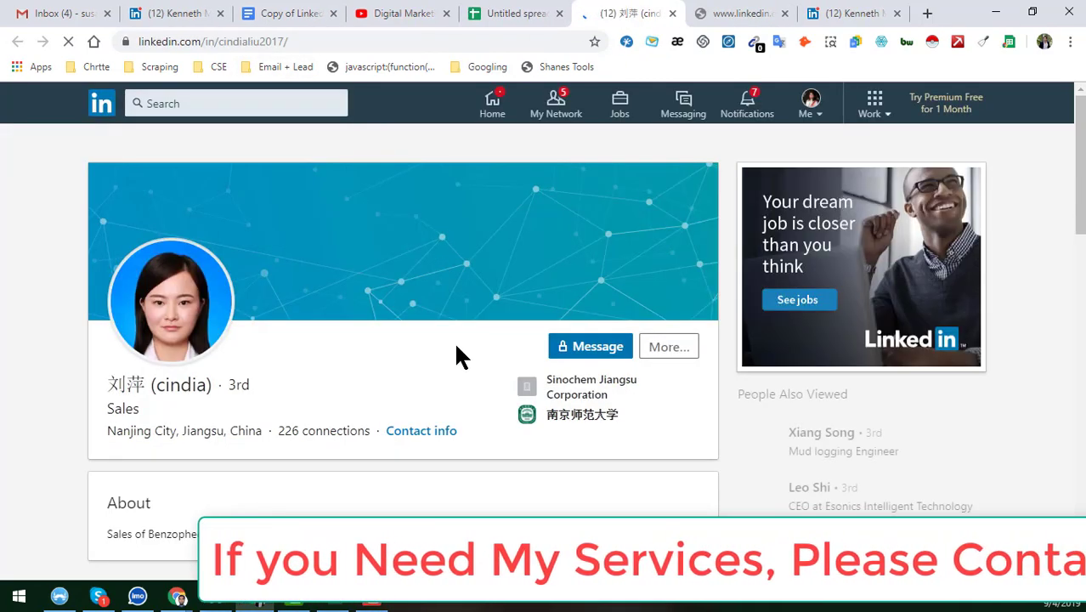
left_click(528, 13)
left_click(440, 244)
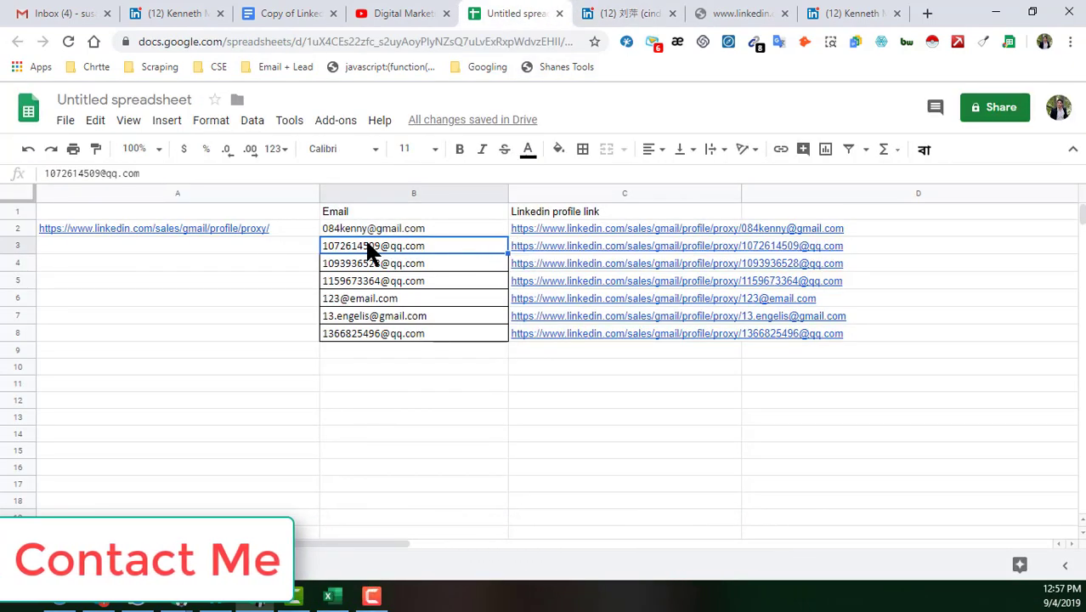
left_click(15, 247)
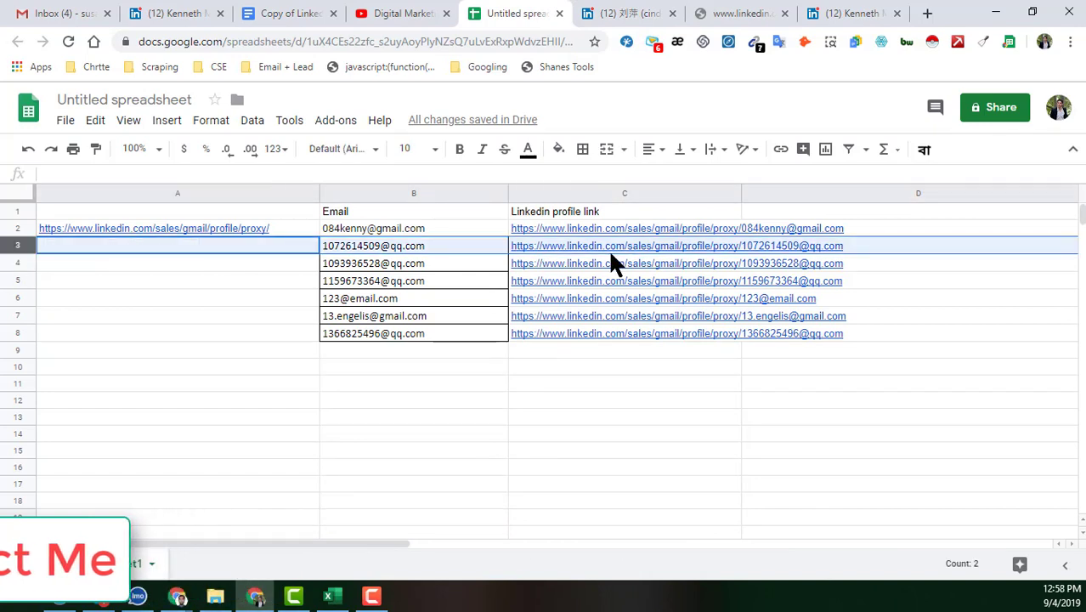
Apply strikethrough to row 3 and reopen its proxy link to recheck it
left_click(505, 150)
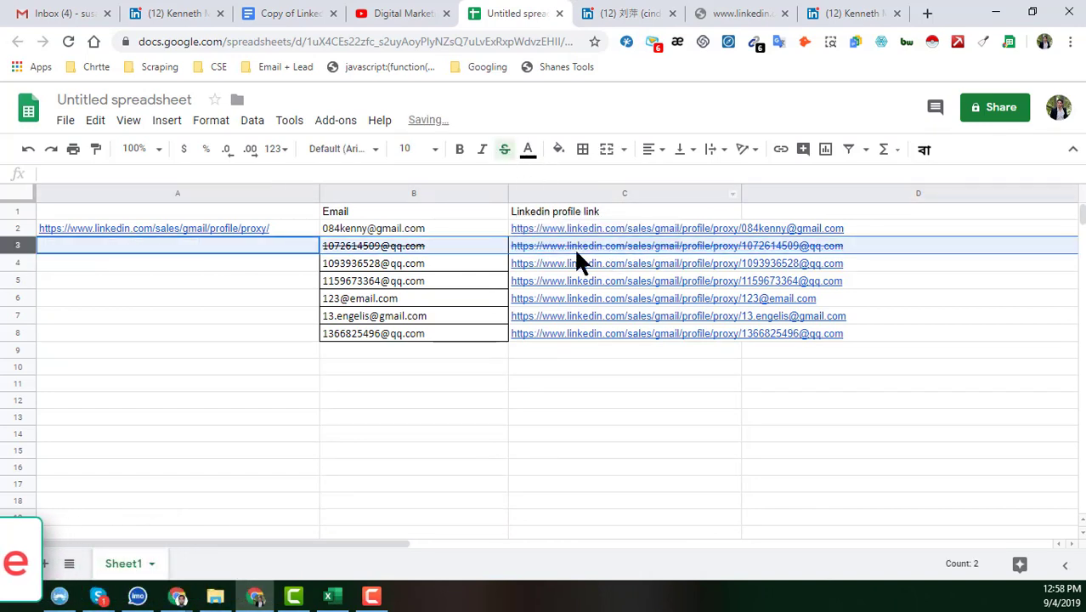
left_click(582, 253)
left_click(625, 225)
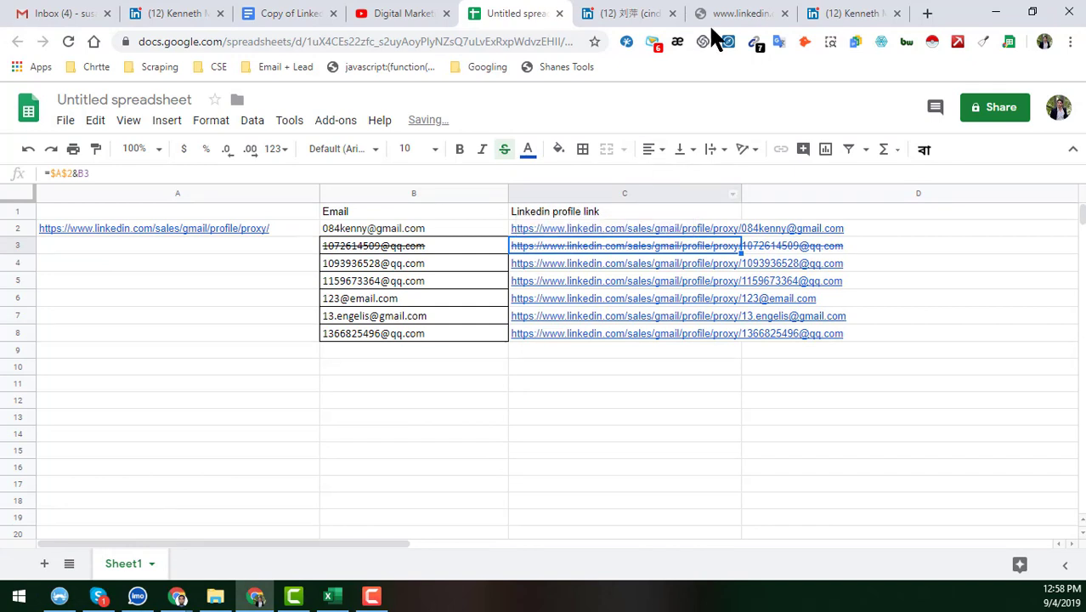
left_click(744, 12)
Place the error page beside the sheet, reselect B3, and move to the Gmail draft
left_click_drag(744, 12, 510, 19)
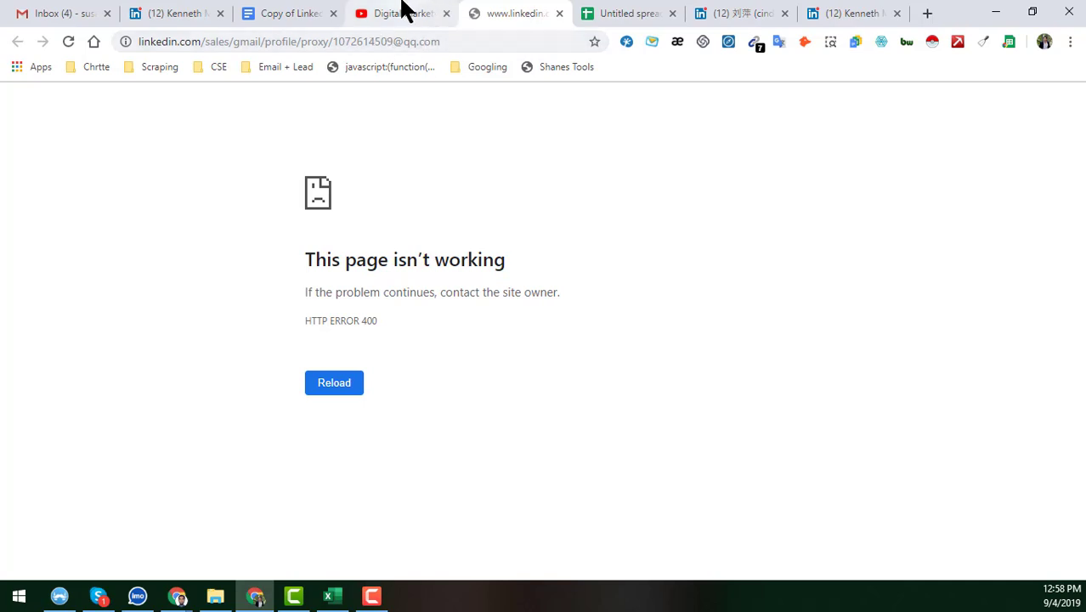
left_click(626, 14)
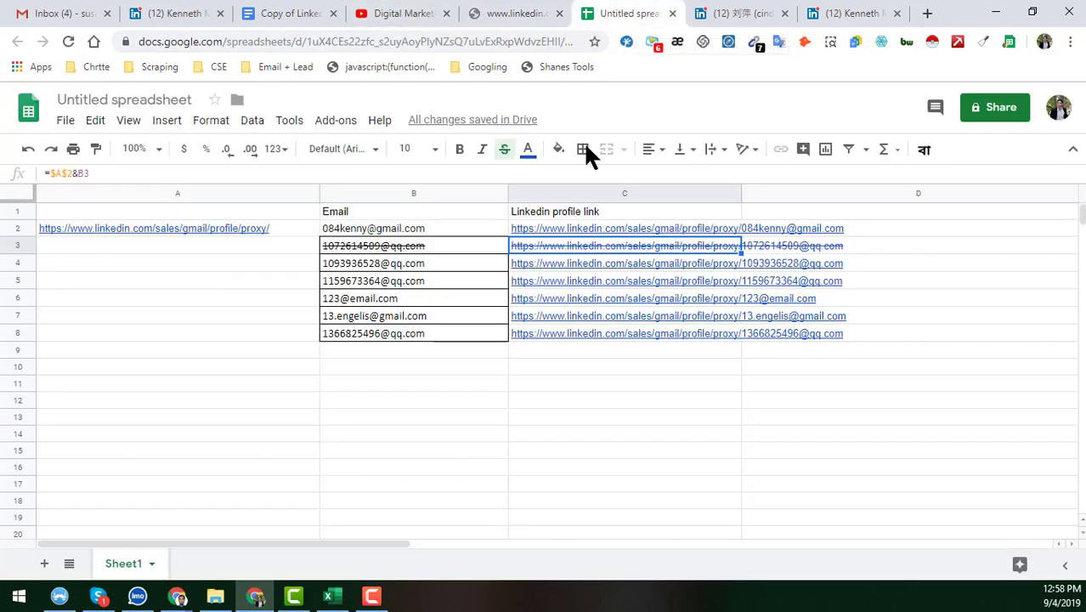
left_click(457, 253)
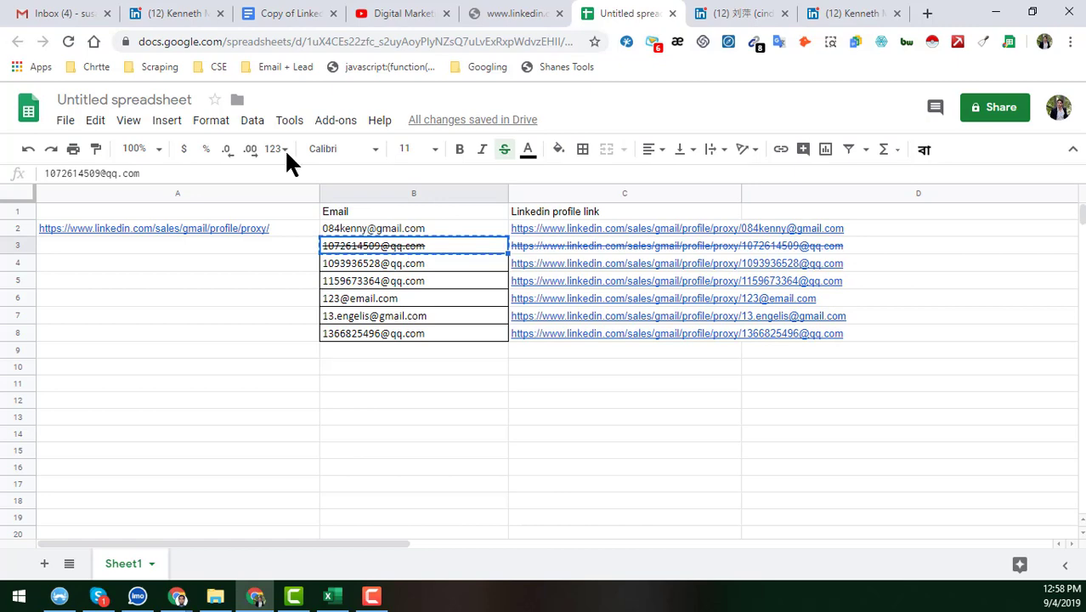
left_click(95, 12)
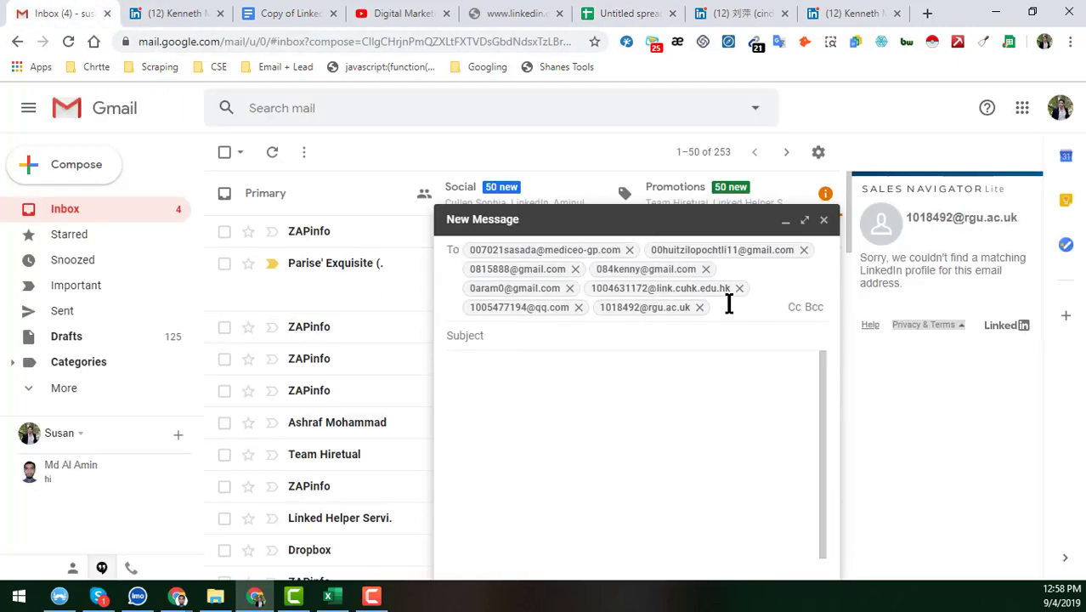
Replace the draft's recipients with row 3's email address, then return to the sheet at B5
key("ctrl+a")
key("BackSpace")
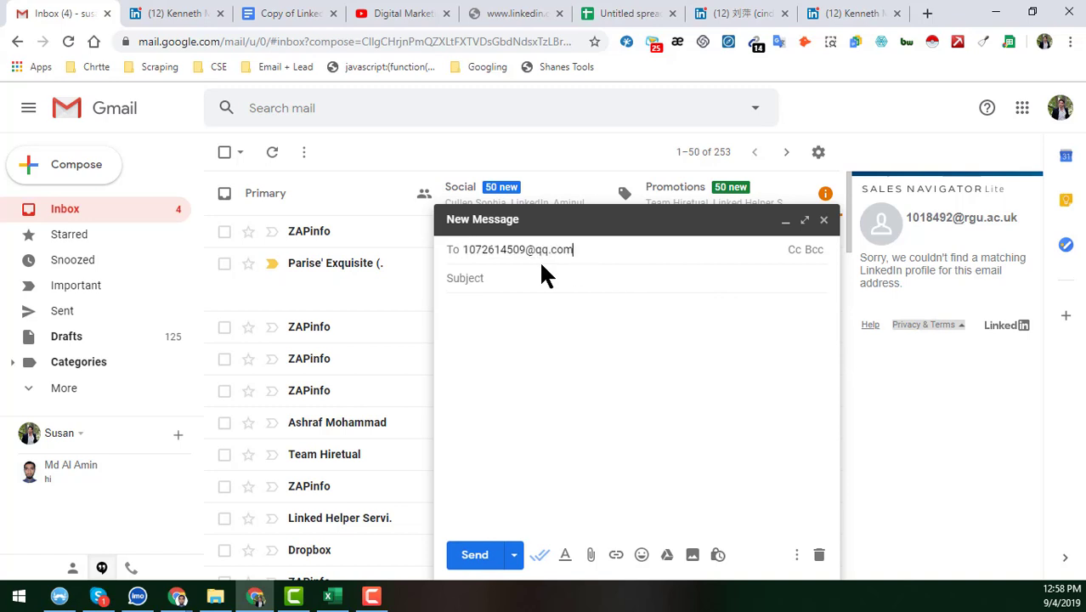
key("Return")
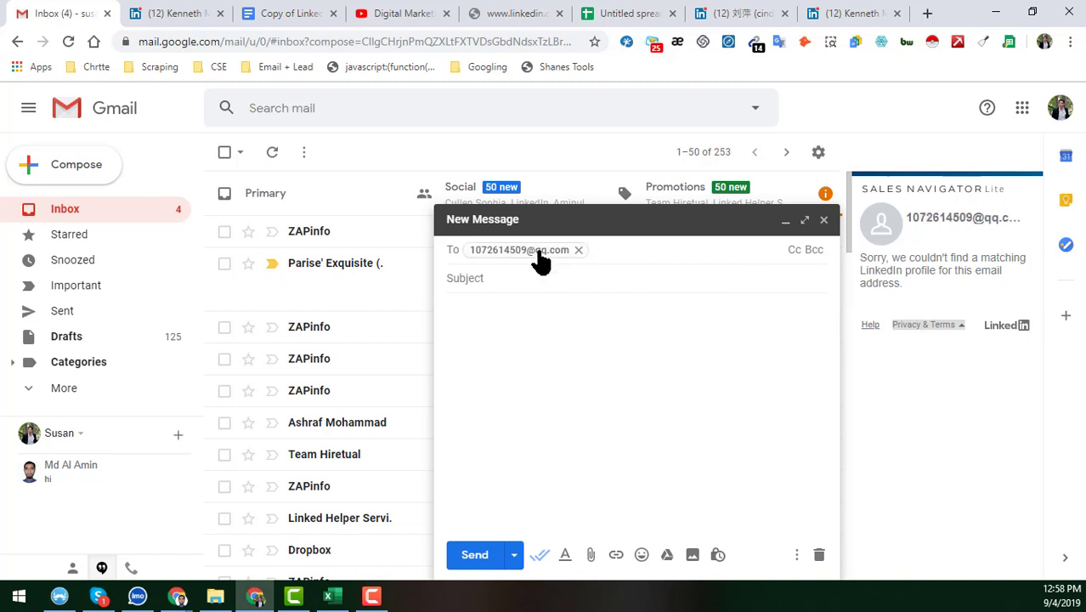
mouse_move(539, 257)
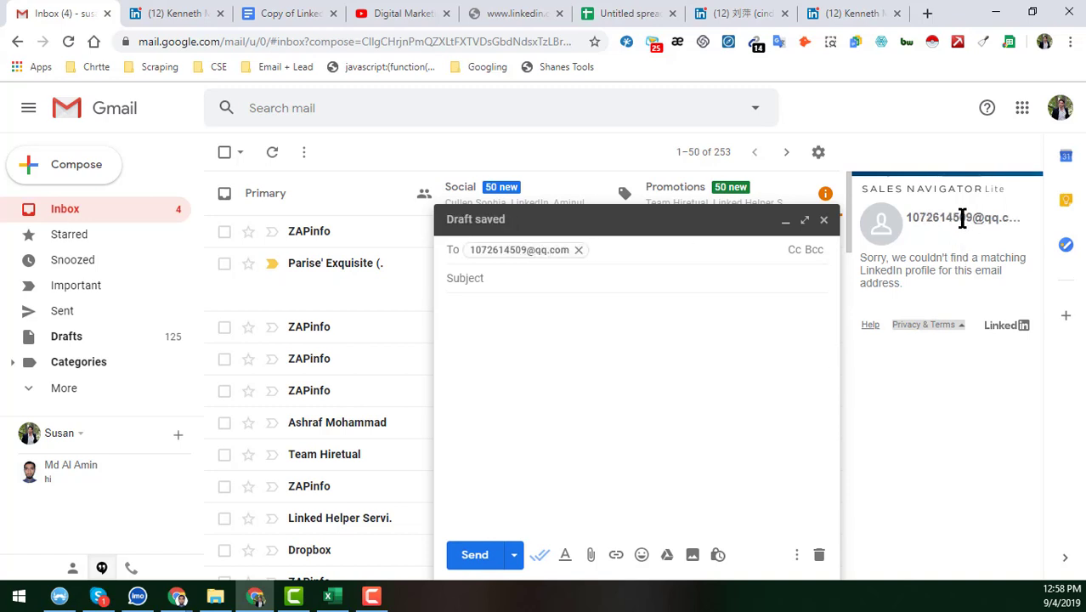
left_click(613, 13)
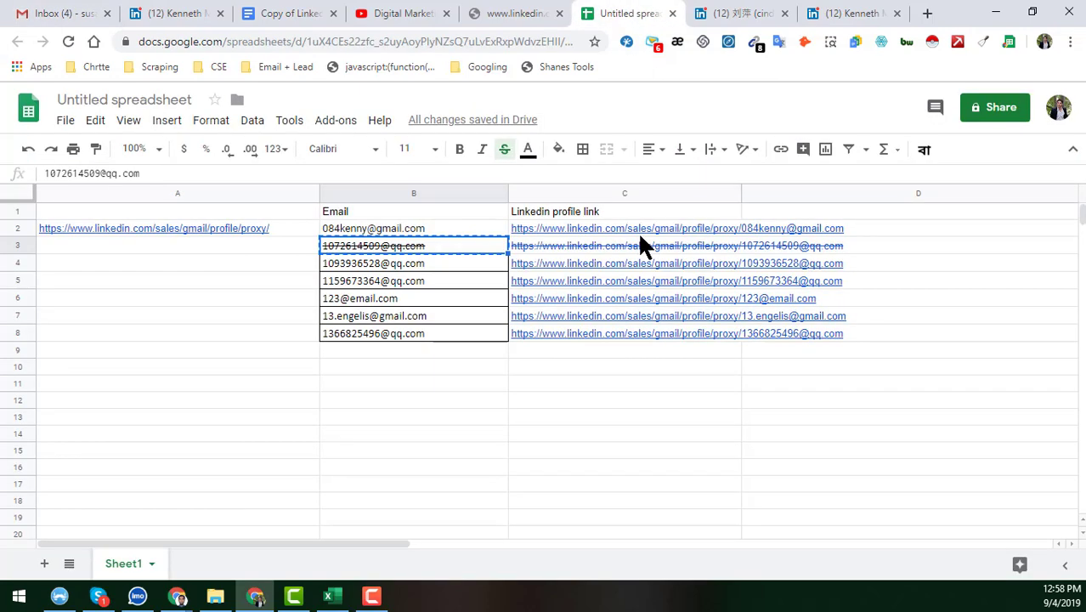
left_click(460, 283)
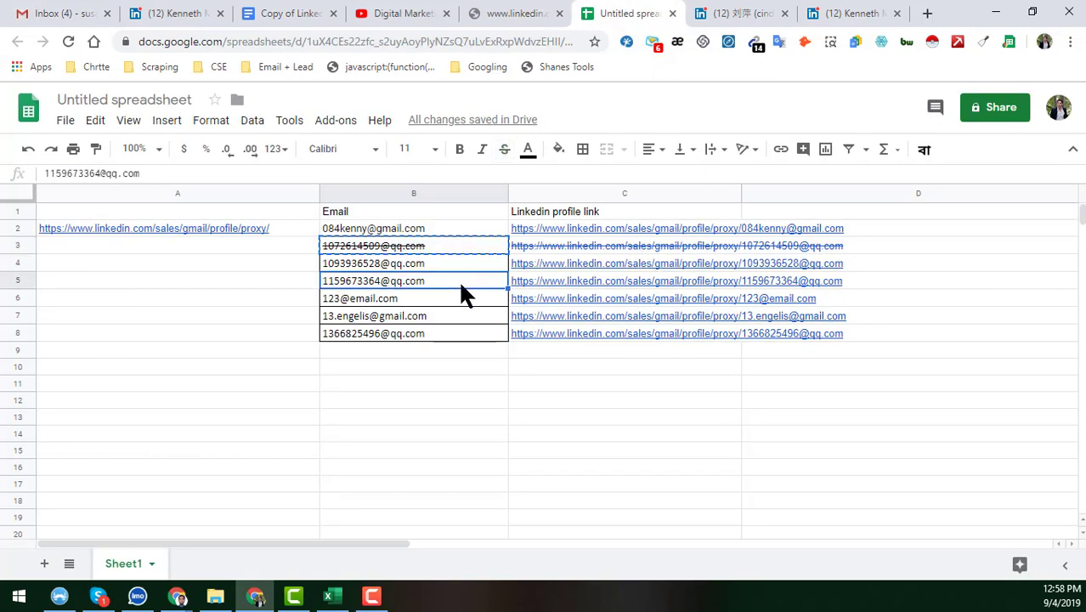